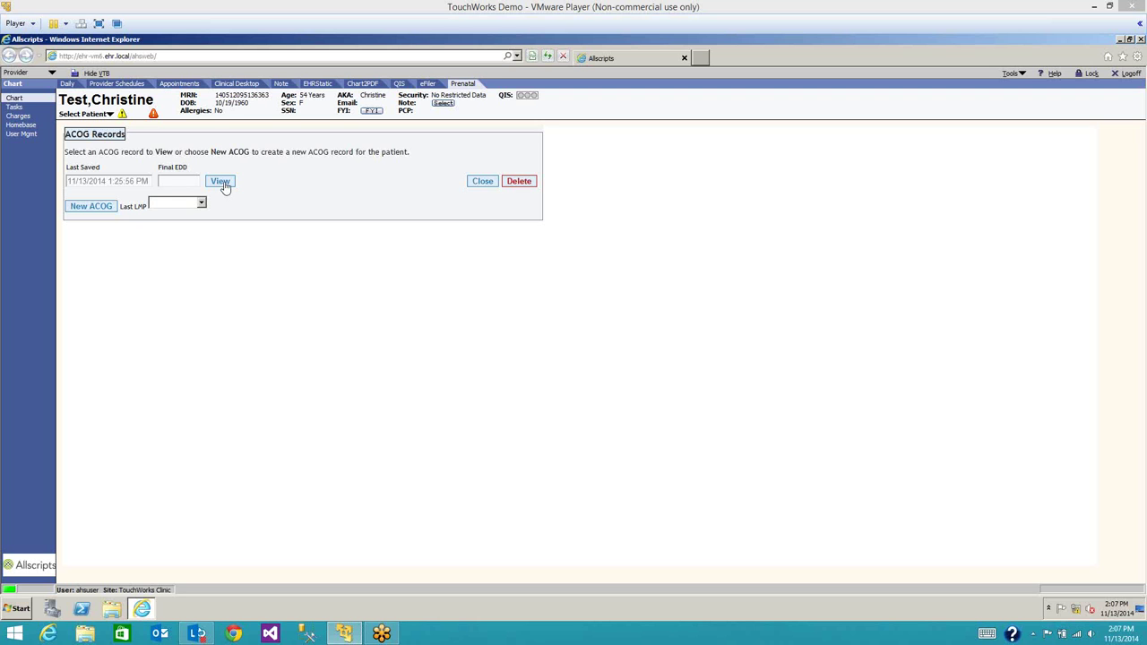
- Open the saved ACOG record and try collapsing its History sections, opening Medical History alone and expanding everything again
click(225, 186)
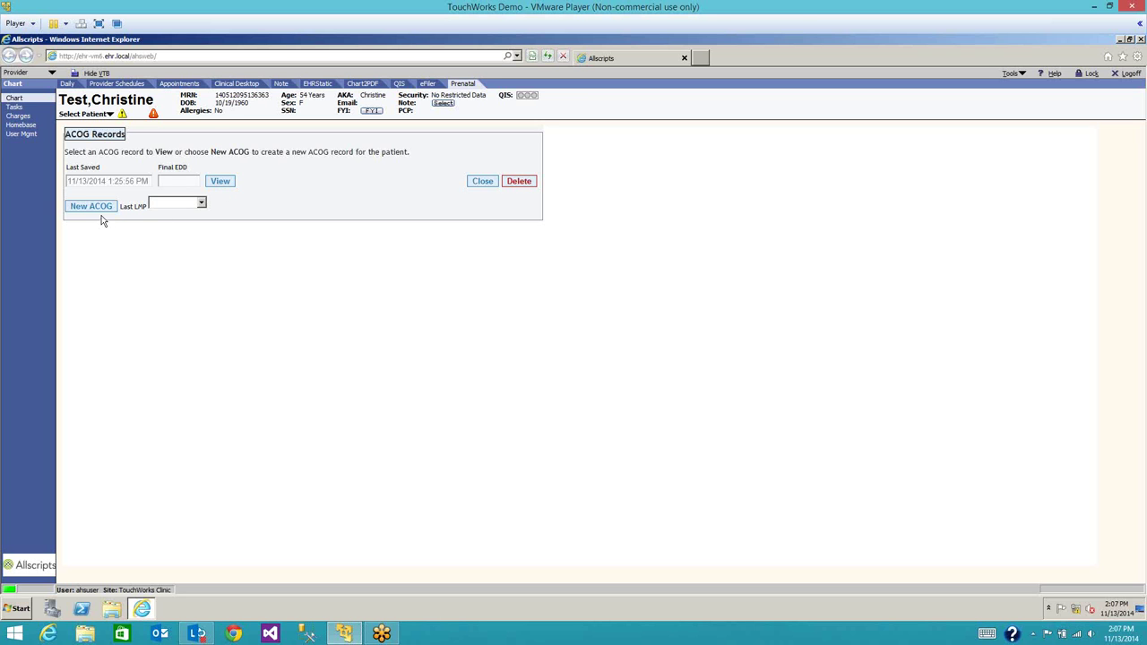
click(221, 184)
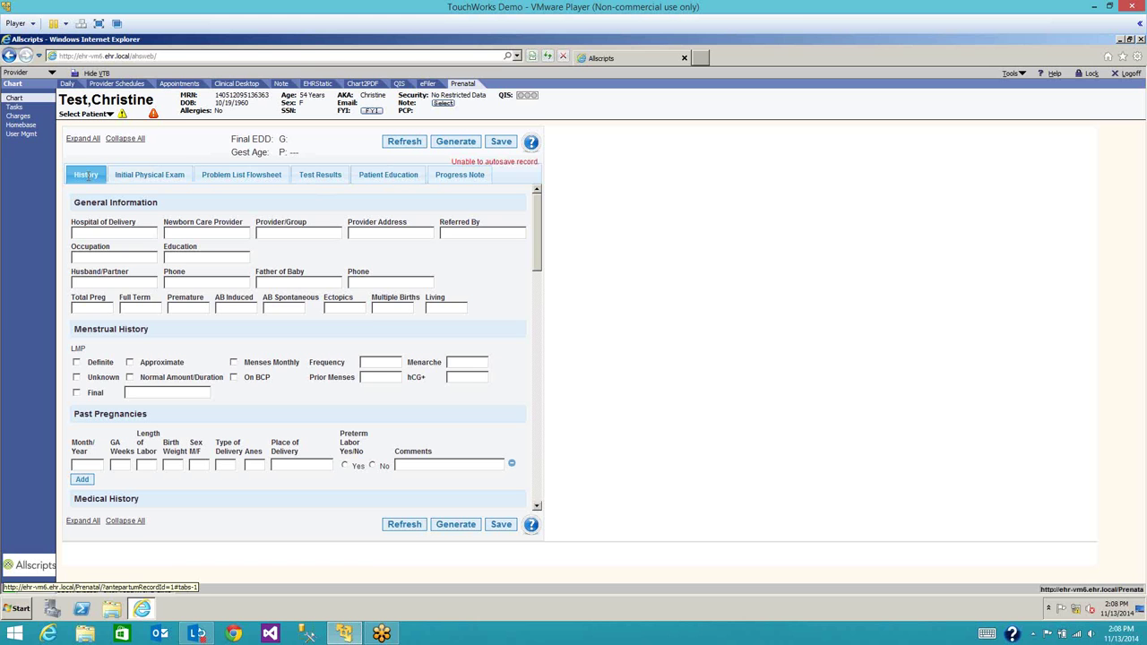
click(90, 142)
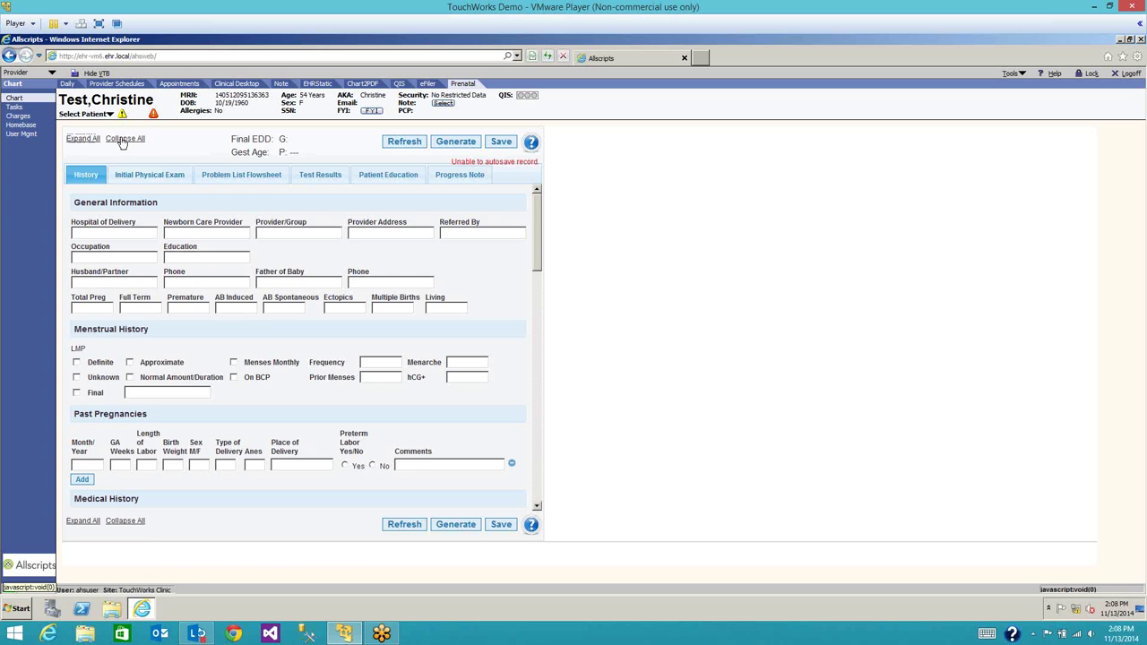
click(124, 140)
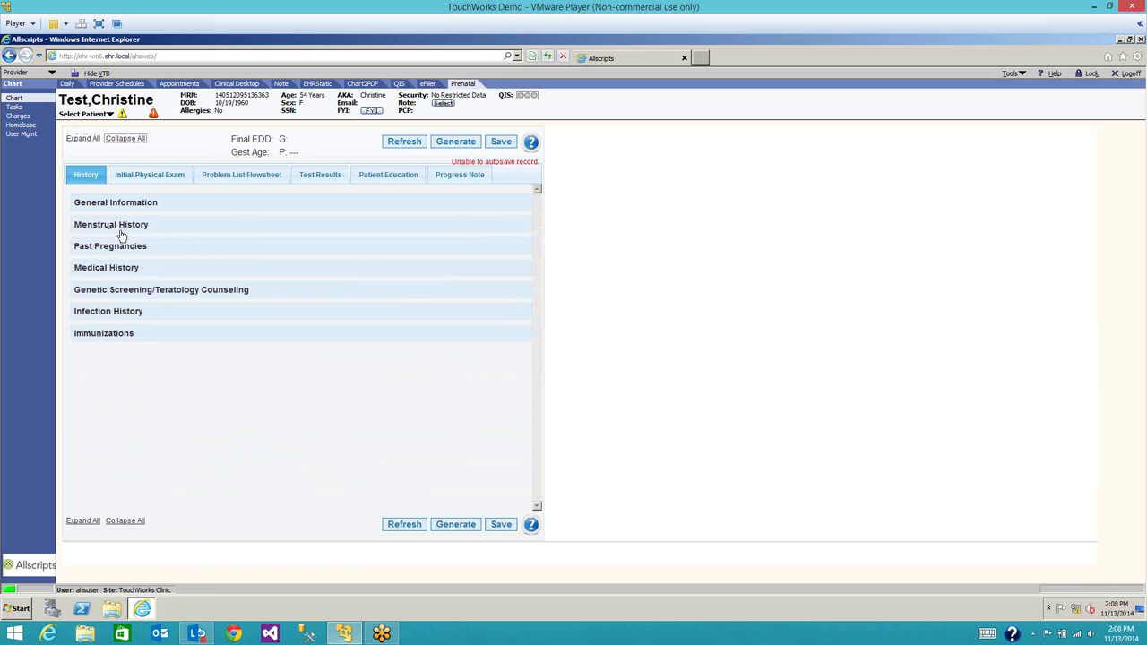
click(104, 269)
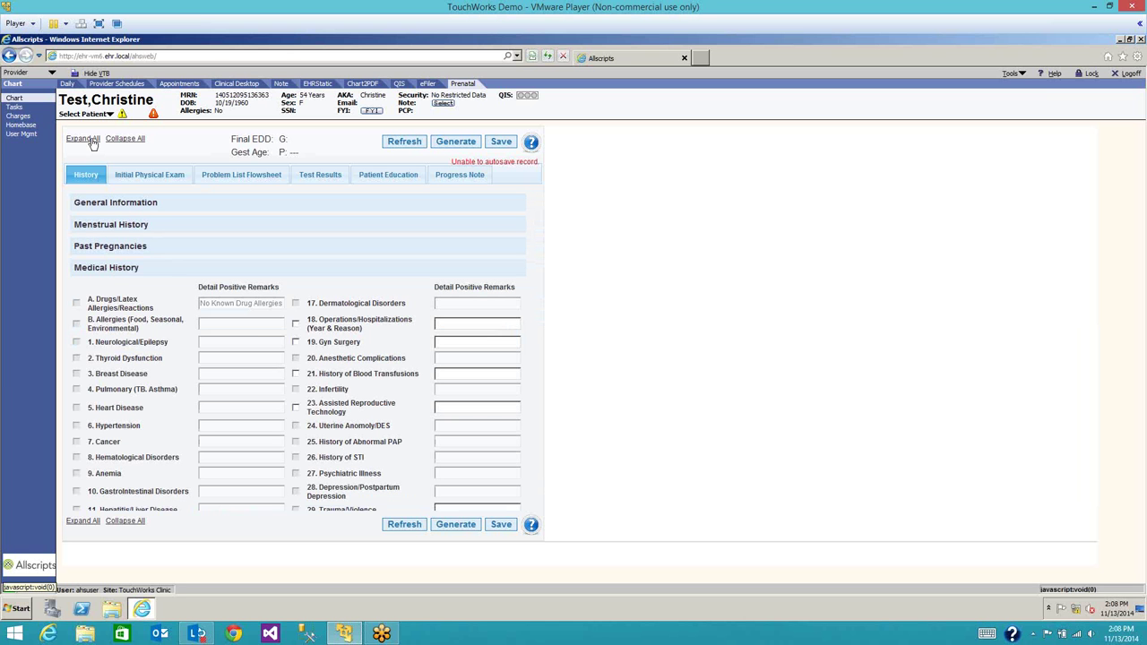
click(82, 139)
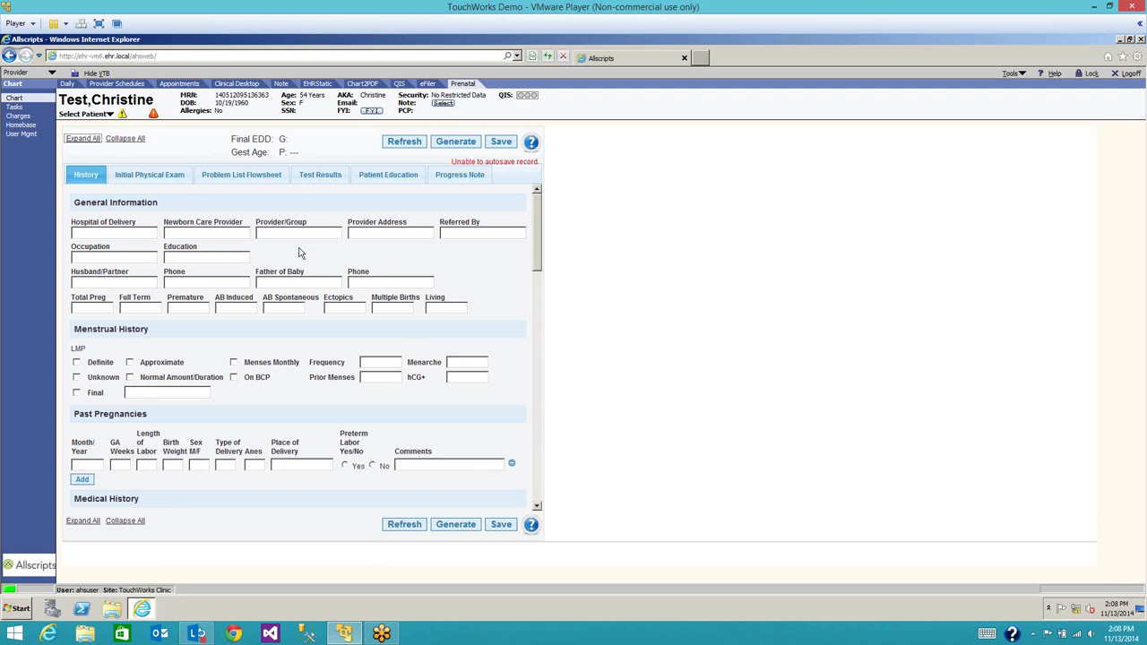
- Enter "Some Hospital" as the hospital of delivery and collapse the General Information section
click(135, 232)
text(Some Hospital)
click(134, 206)
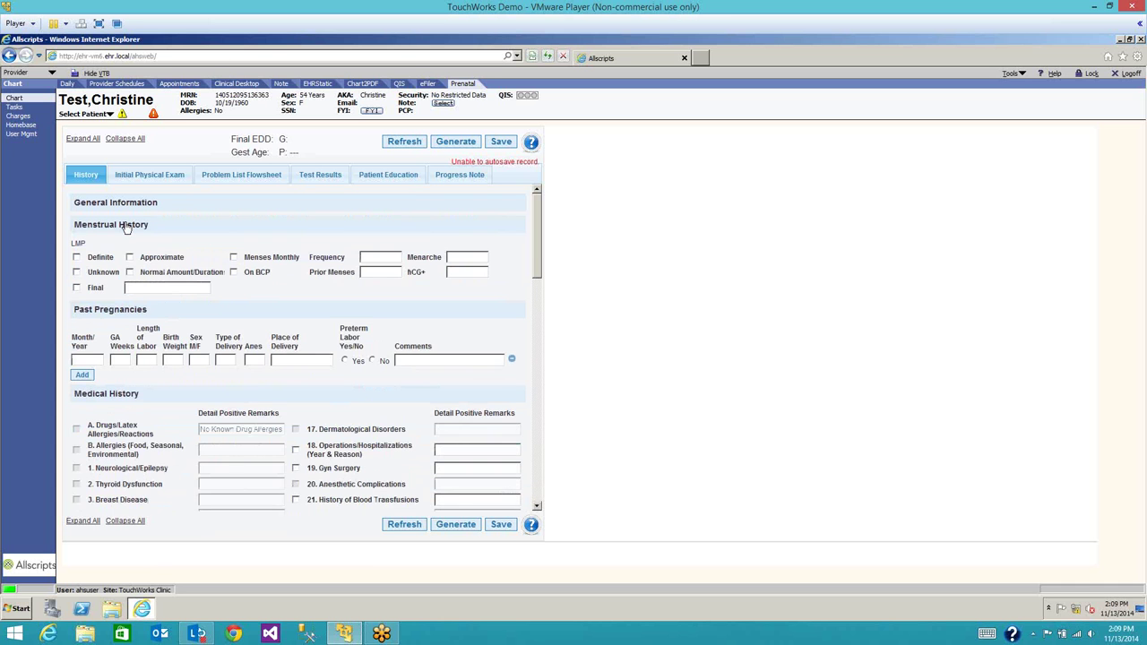
- Review the remaining History sections down to Immunizations, collapsing Menstrual History, Past Pregnancies, Medical History, Genetic Screening/Teratology Counseling and Infection History
click(127, 226)
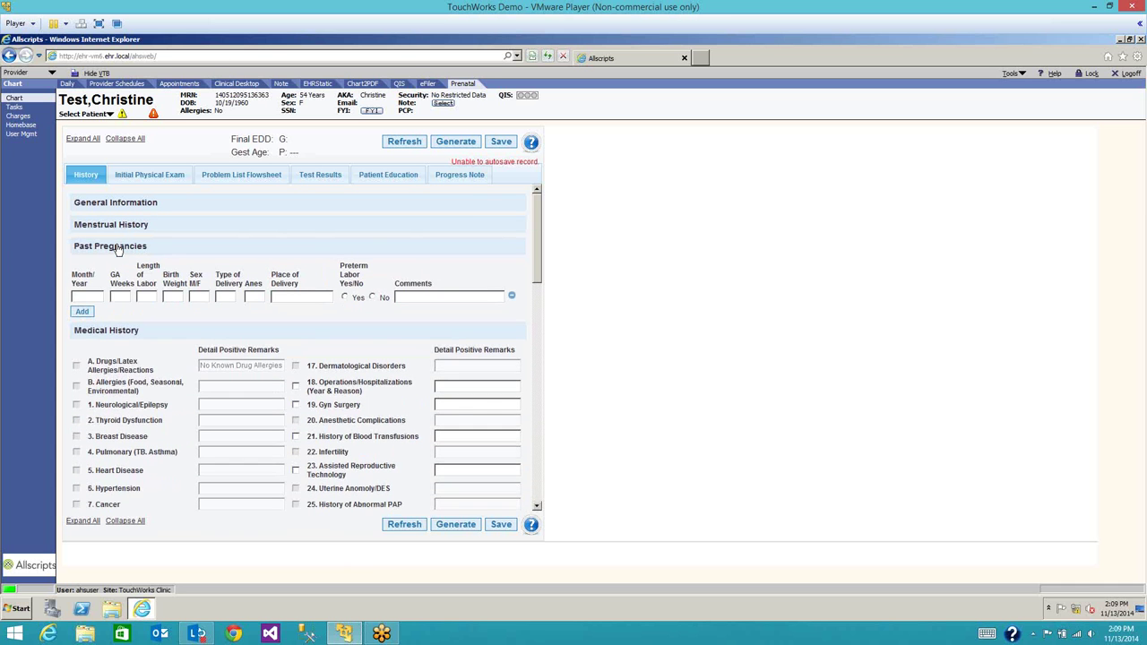
click(117, 249)
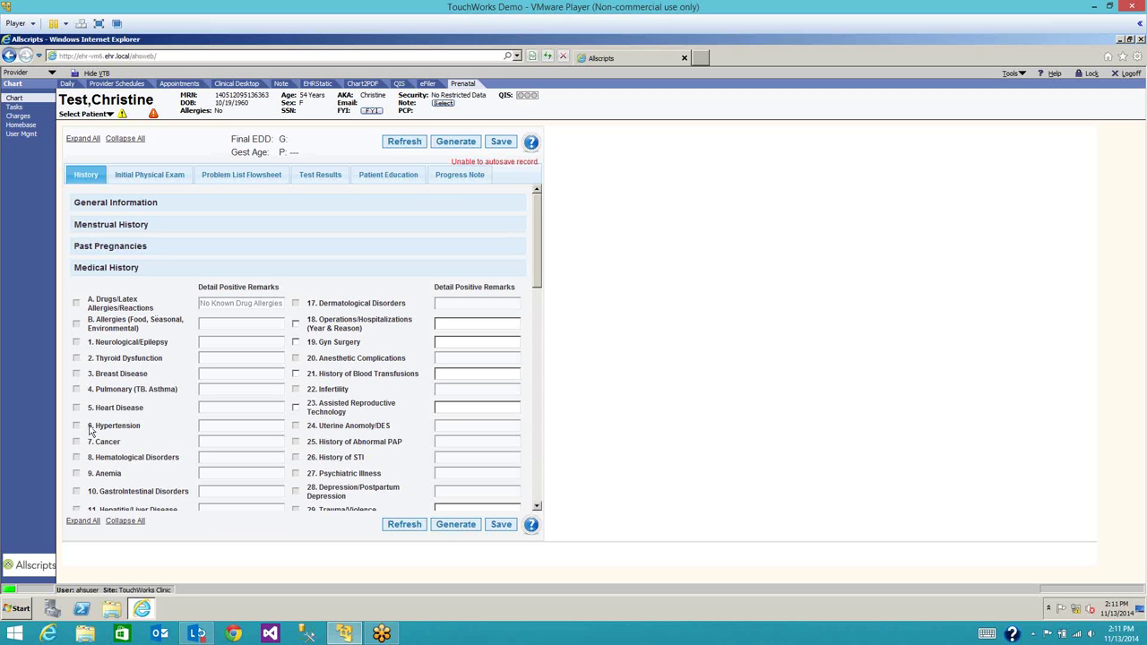
click(164, 275)
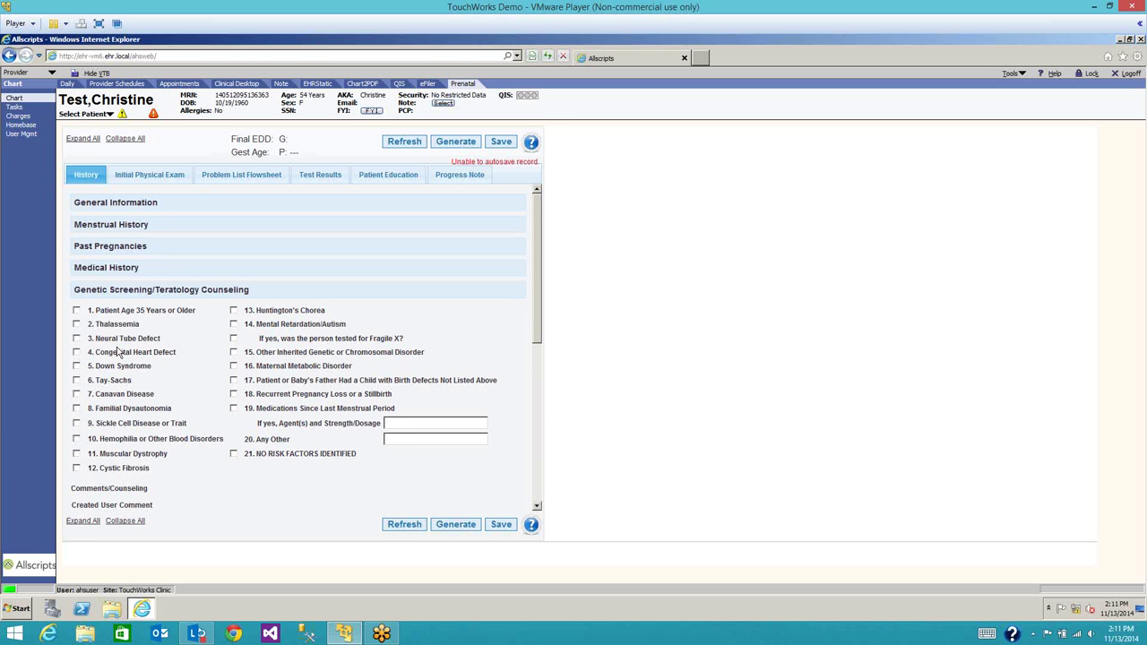
click(137, 292)
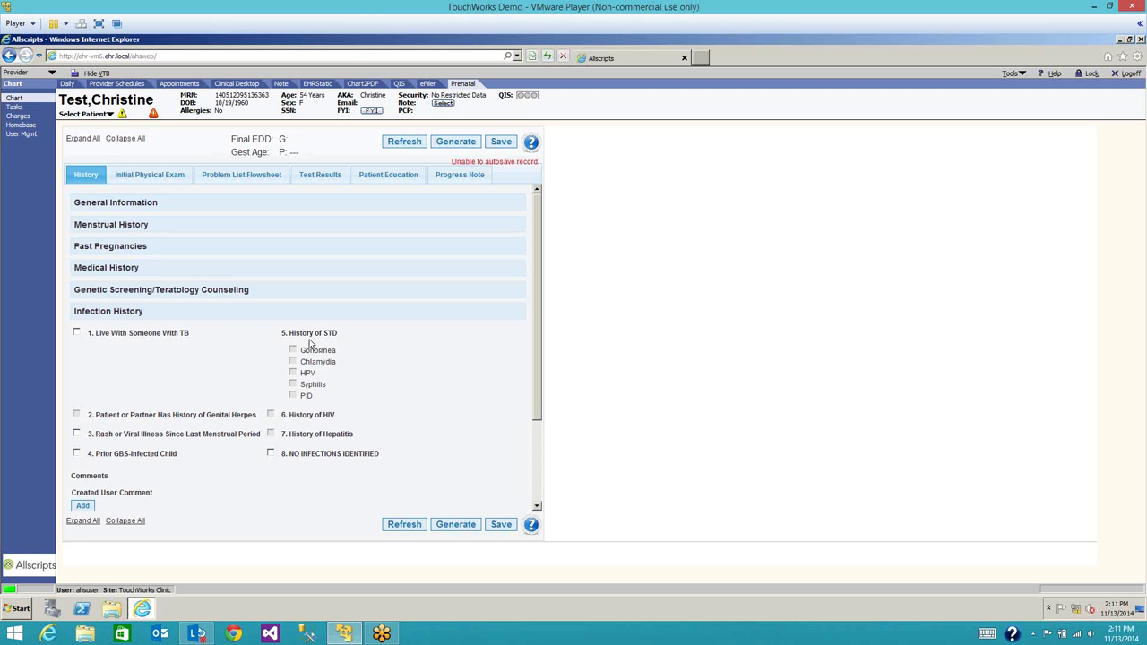
click(262, 317)
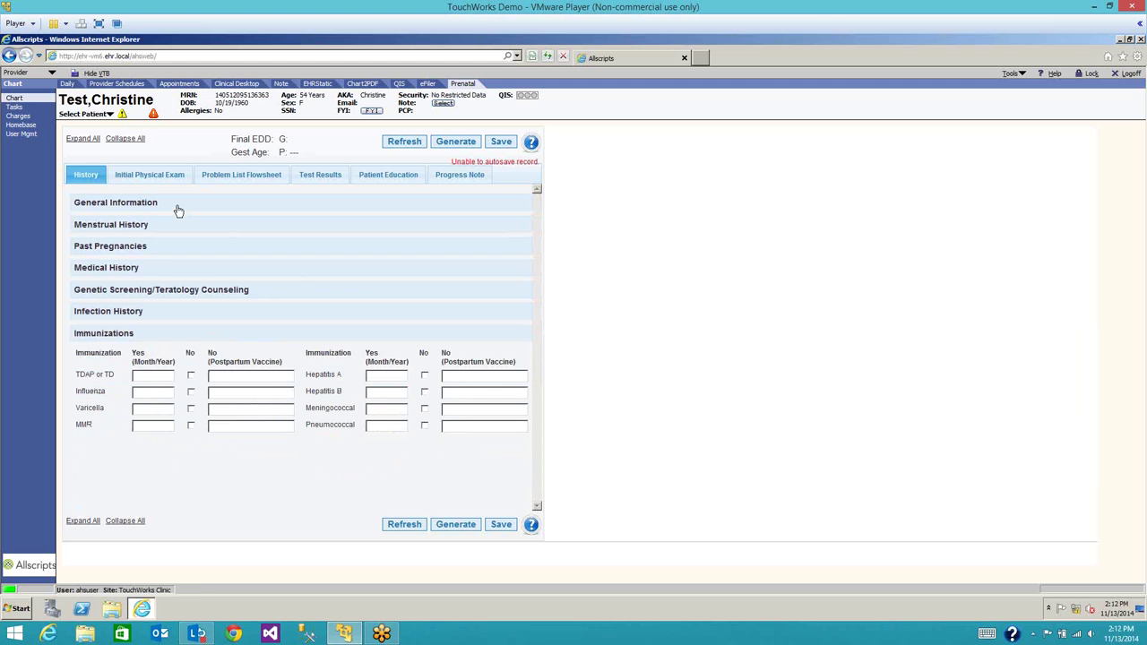
- Mark all findings as normal in the Initial Physical Examination
click(165, 178)
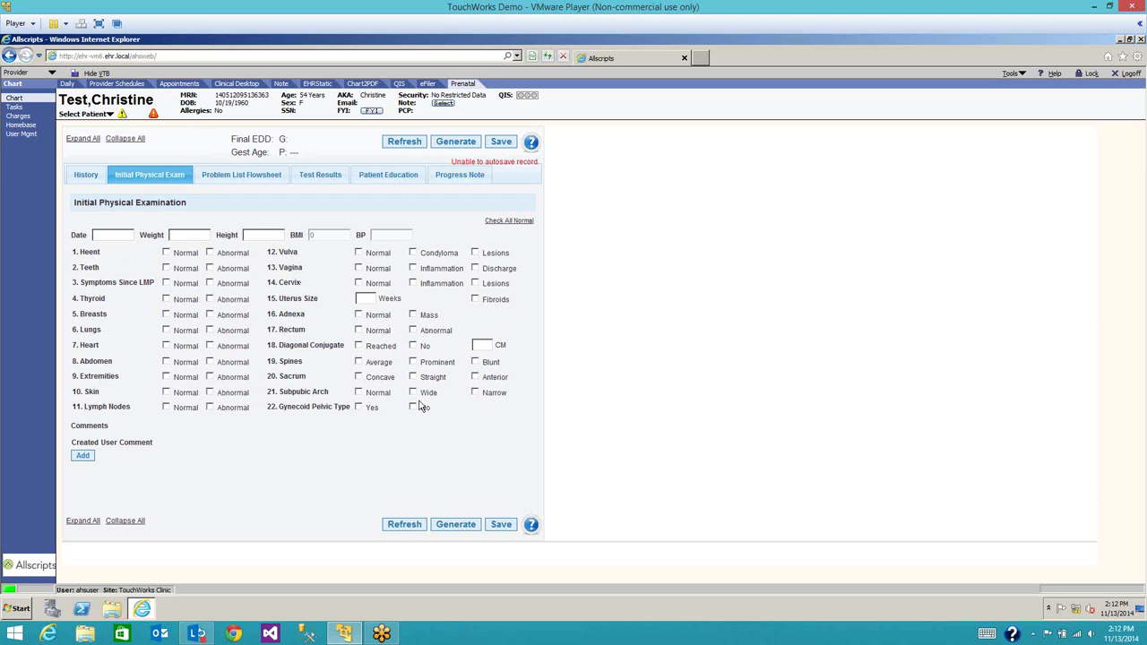
click(509, 221)
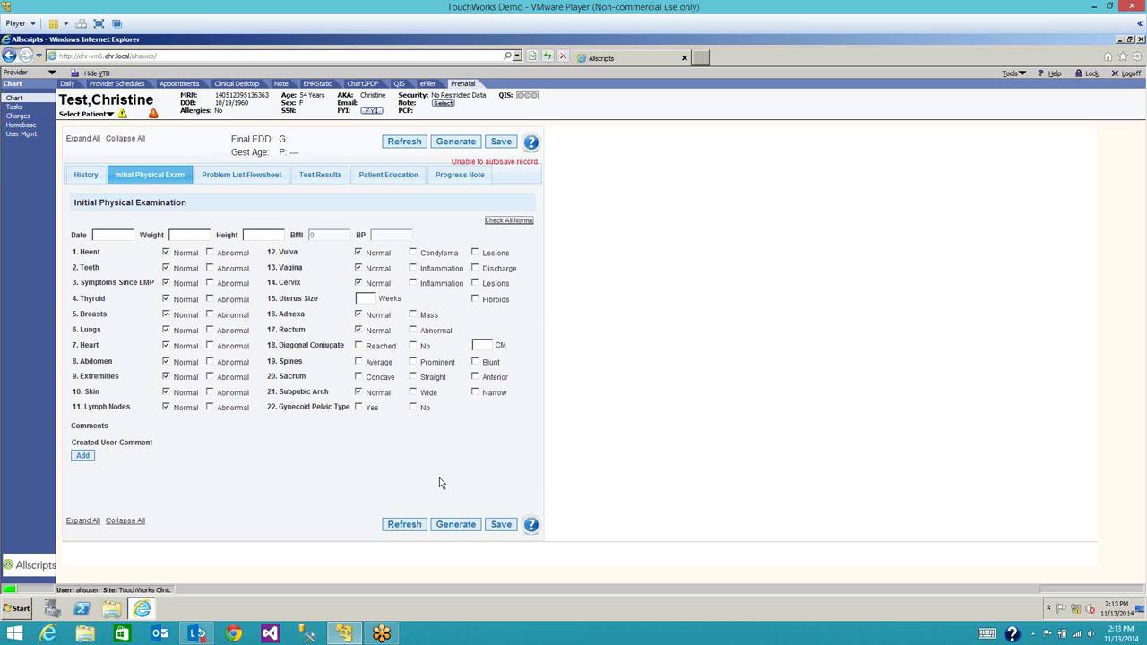
- Hide Health Maintenance and Abdominal pain in the Problems/Plans section of the Problem List Flowsheet
click(259, 177)
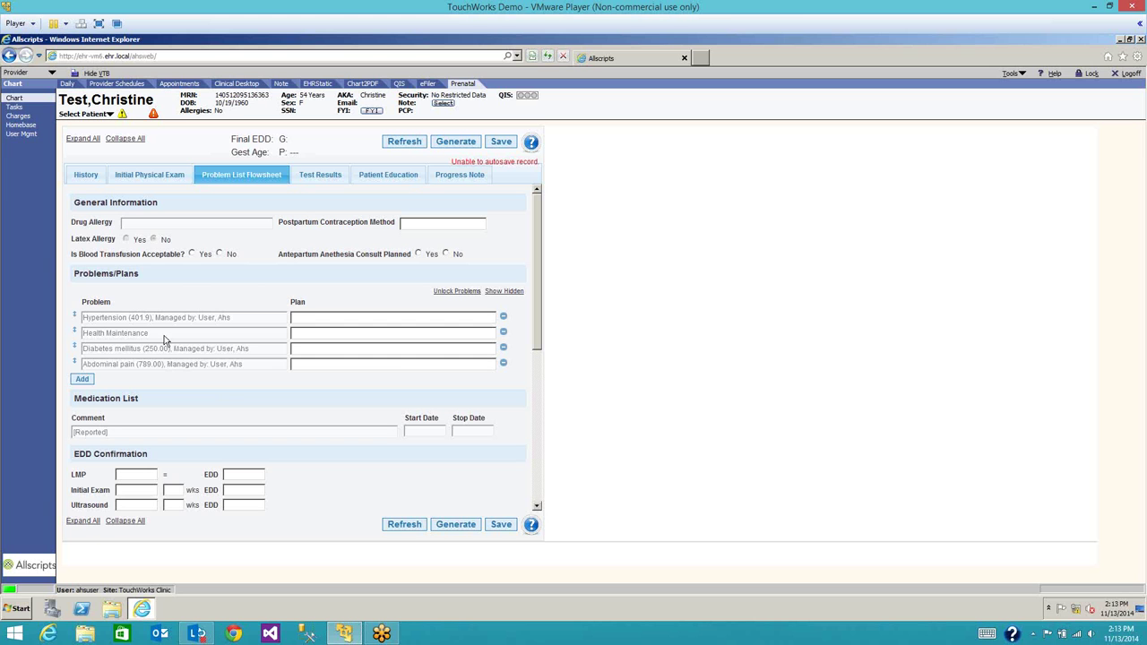
click(504, 333)
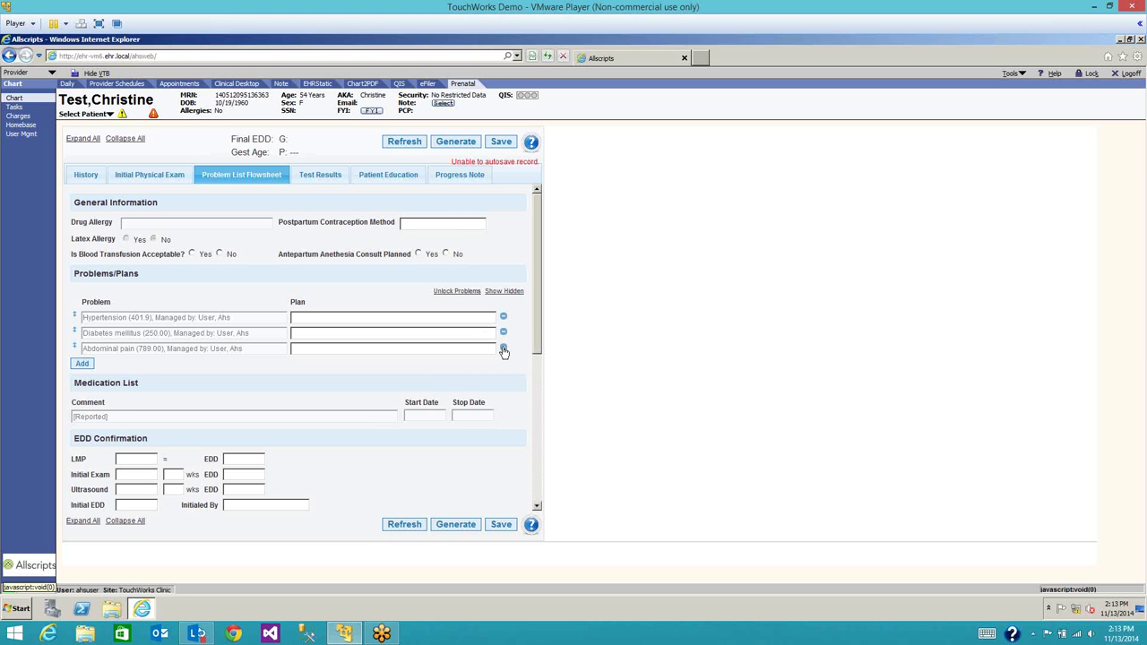
click(504, 350)
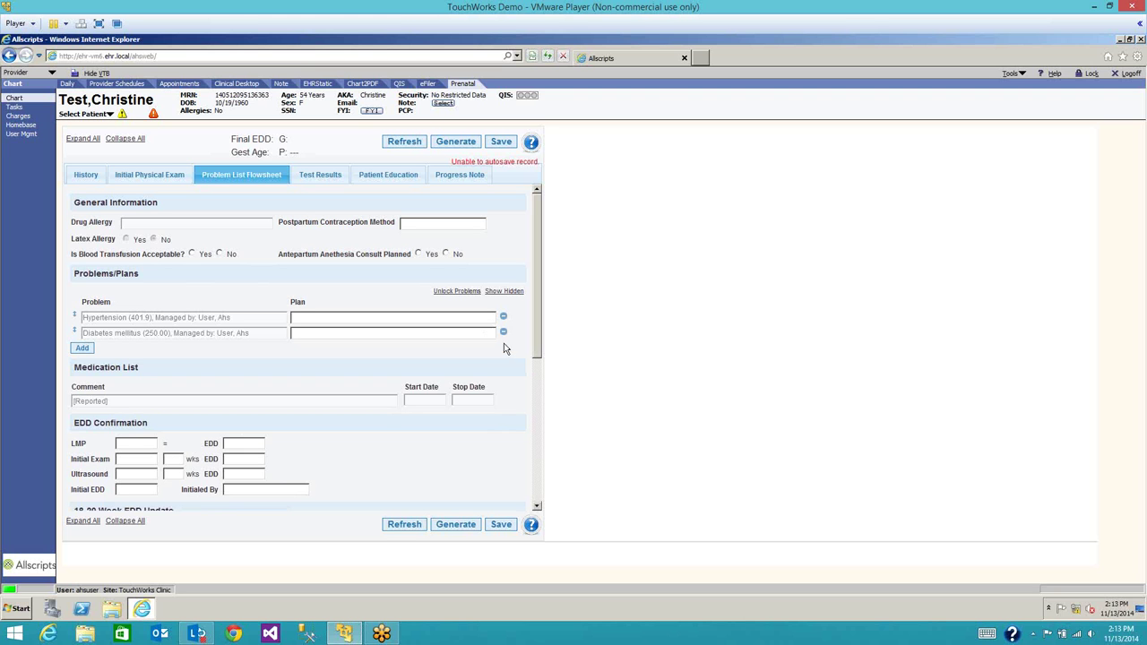
- Restore Abdominal pain from the hidden problems and move Diabetes mellitus above Hypertension in the problem list
click(507, 291)
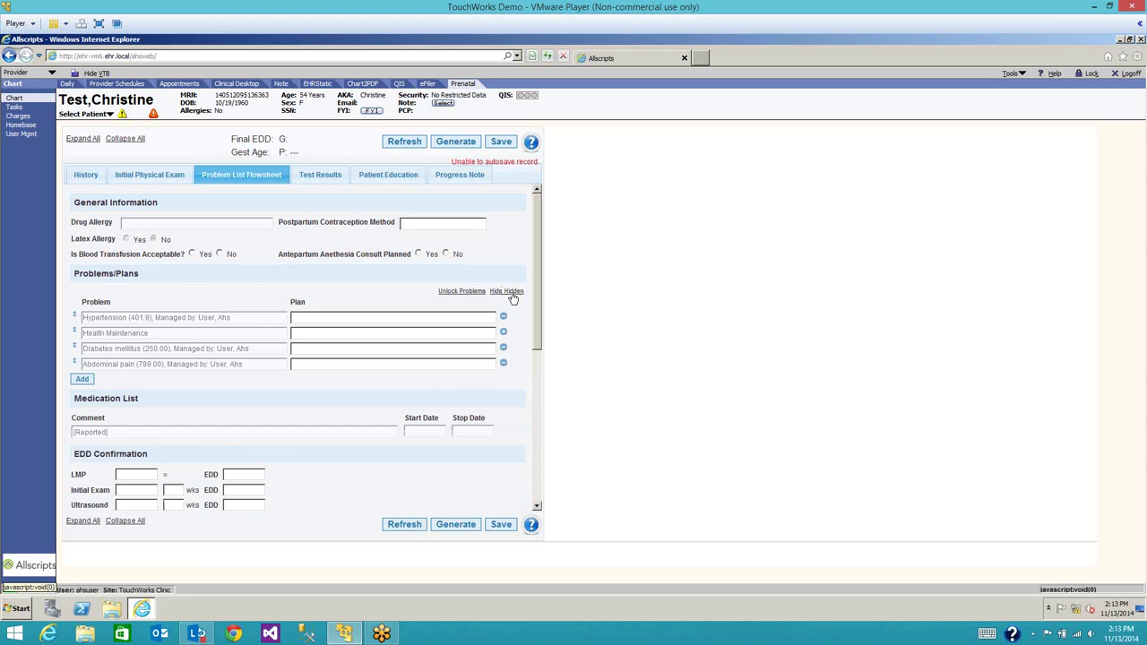
click(507, 291)
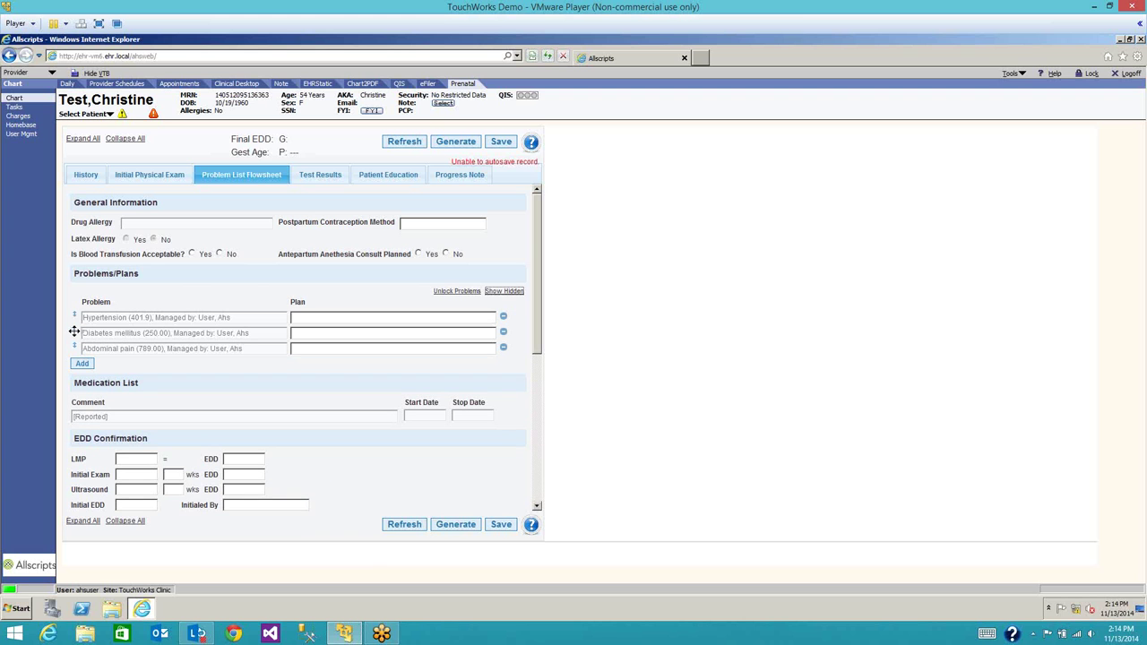
drag(74, 333, 76, 320)
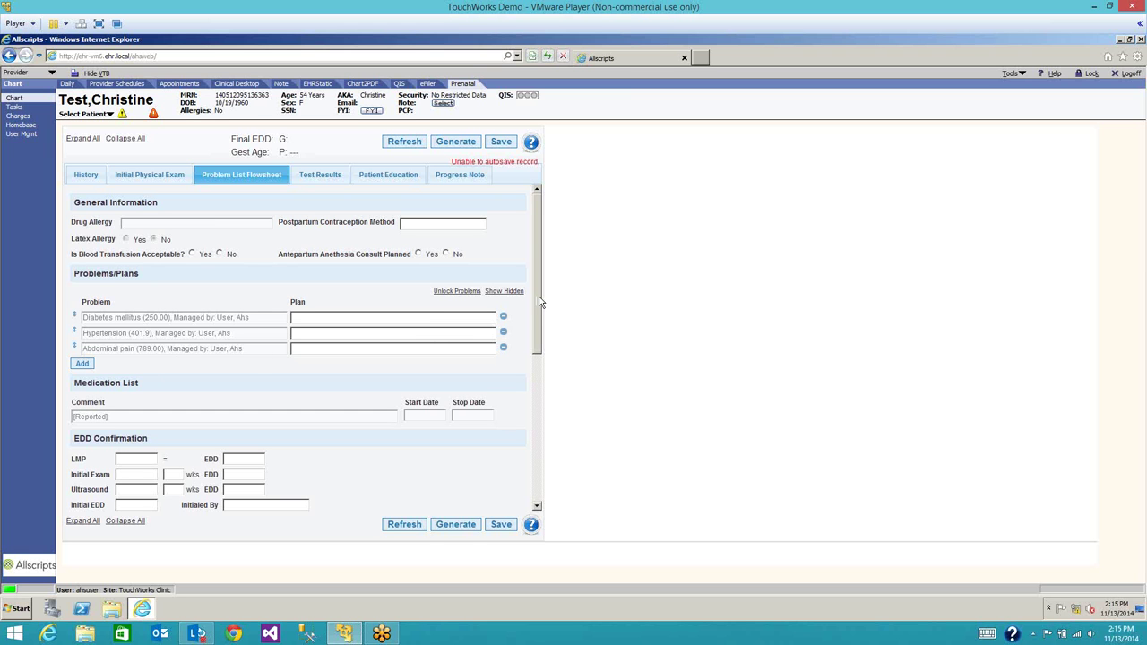
- Examine the rest of the Problem List Flowsheet, including EDD Confirmation, the Final EDD basis options, Encounters and Comments
drag(541, 320, 529, 388)
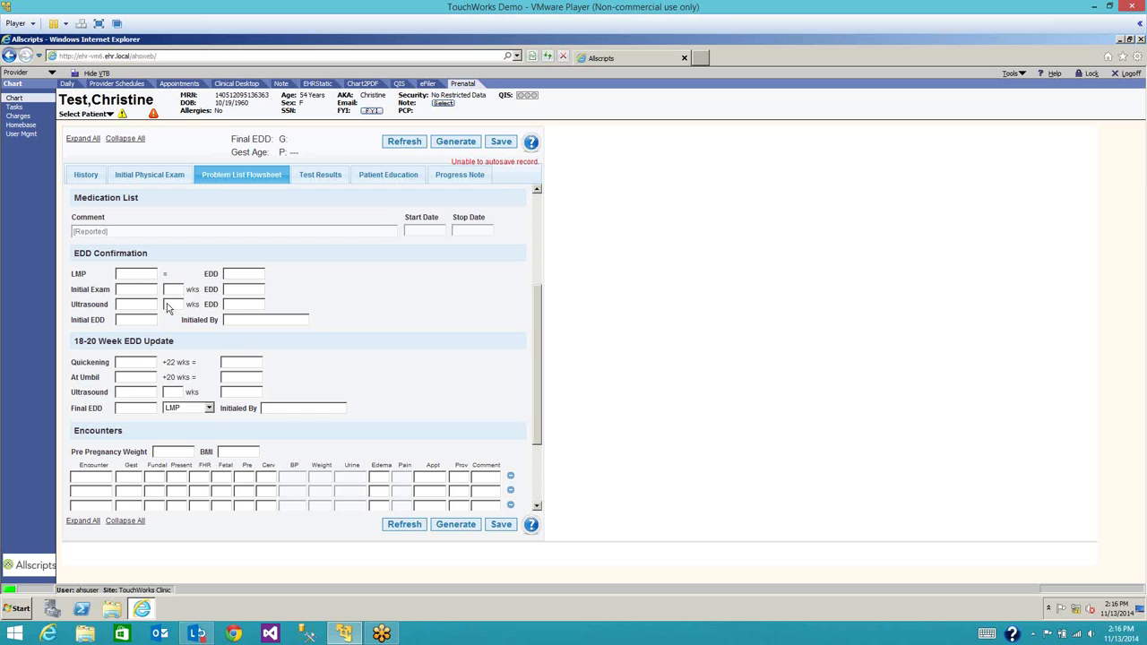
click(209, 409)
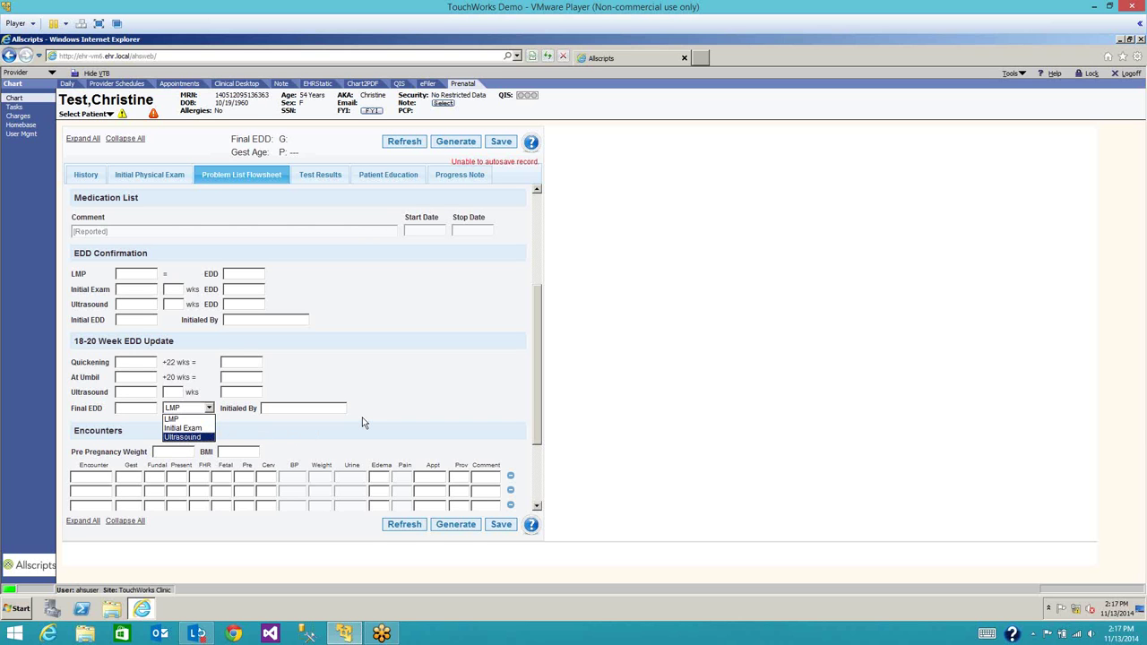
click(538, 392)
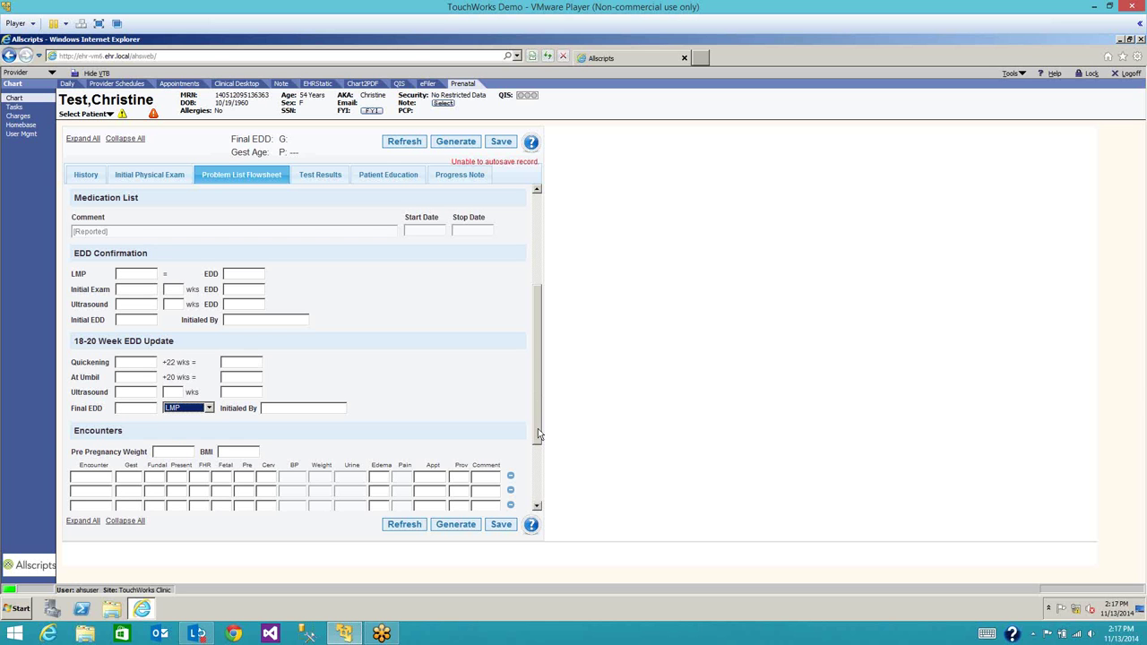
drag(538, 435, 538, 491)
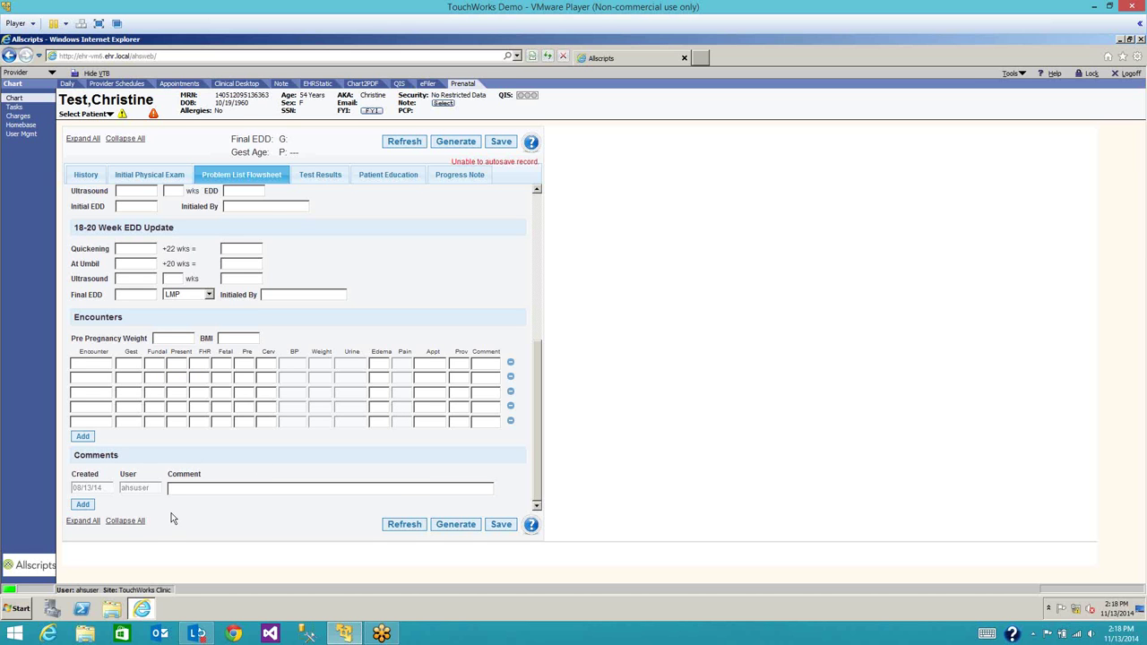
click(319, 177)
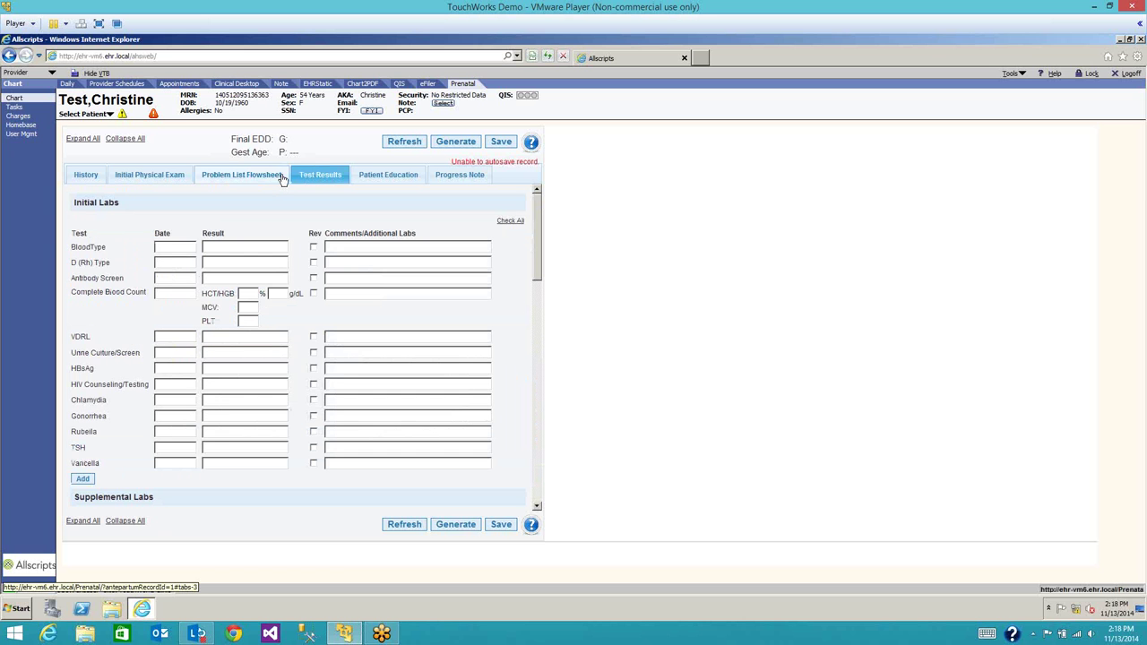
click(249, 179)
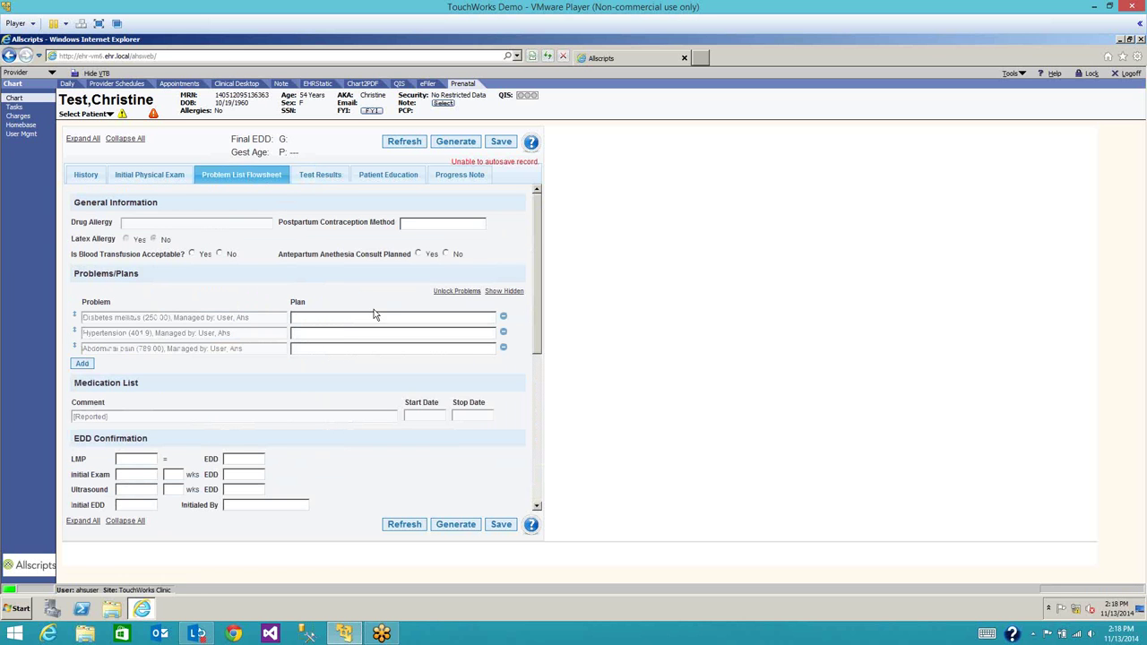
scroll(539, 449, down, 5)
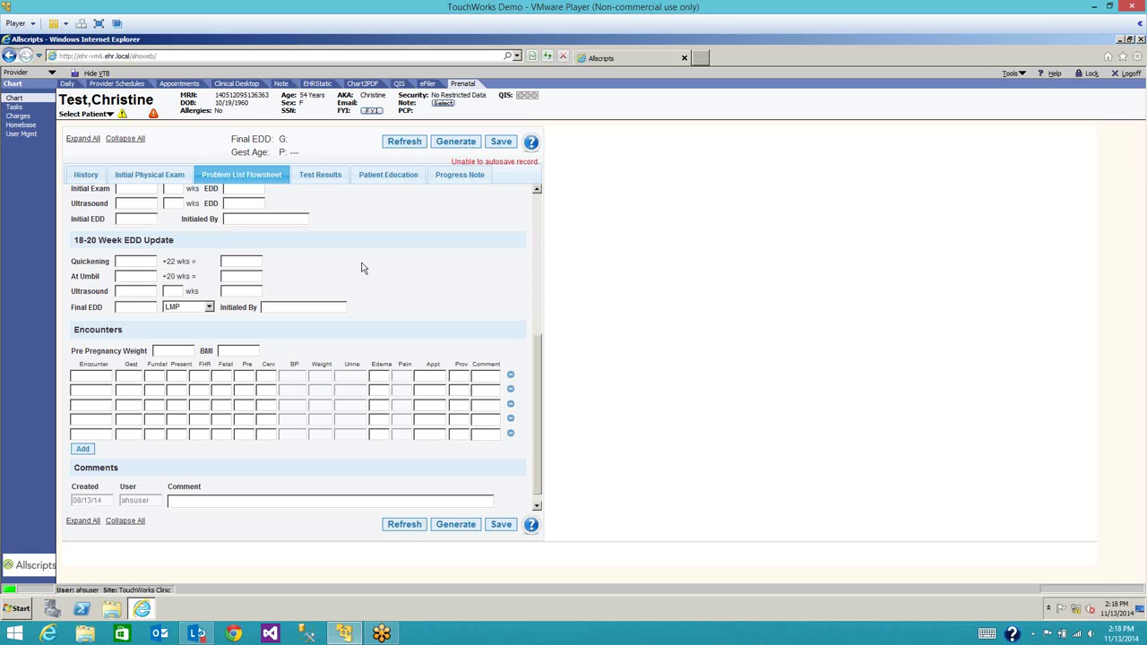
- Collapse all Test Results sections and inspect the Initial, 24-28 Week and 32-36 Week Labs one at a time
click(329, 177)
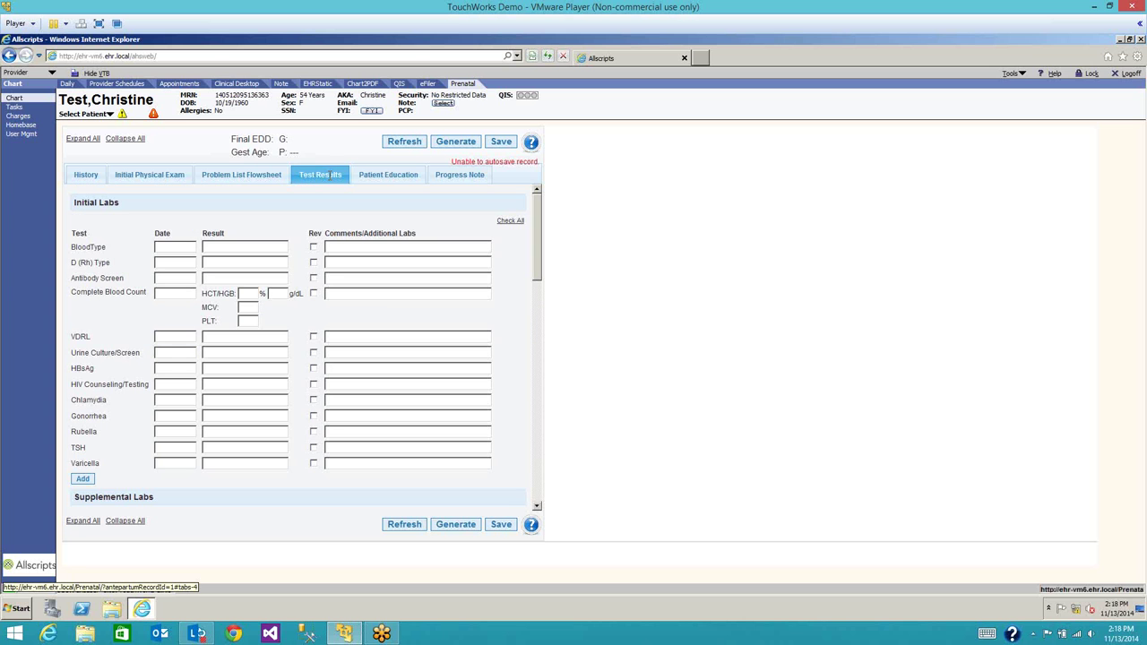
click(125, 140)
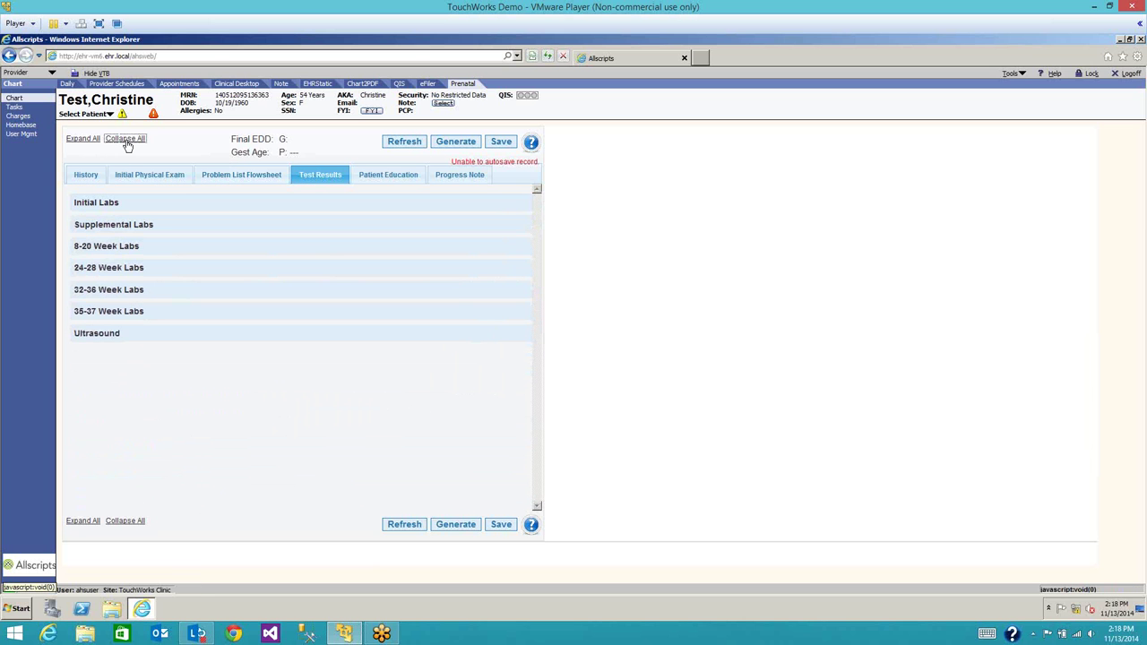
click(98, 204)
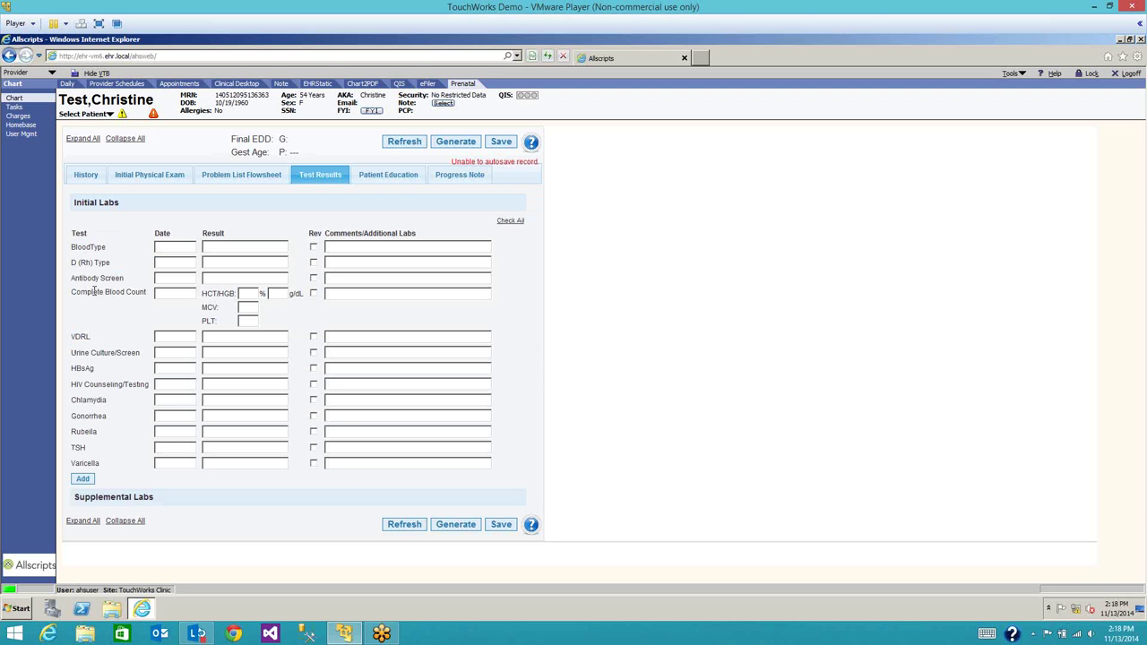
click(103, 204)
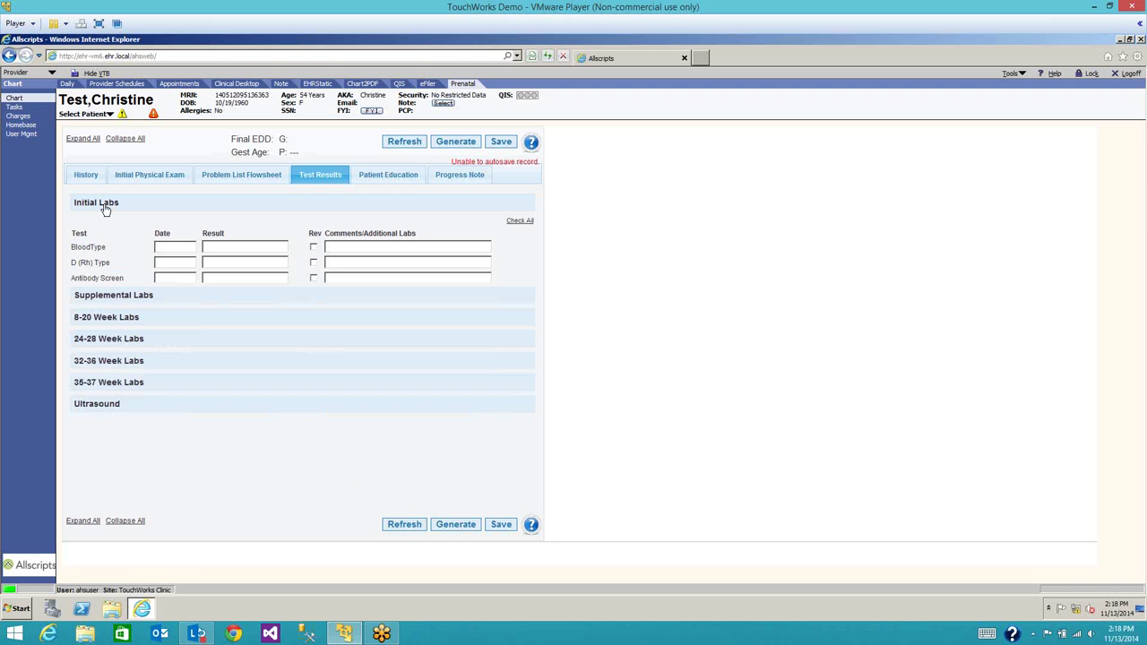
click(99, 269)
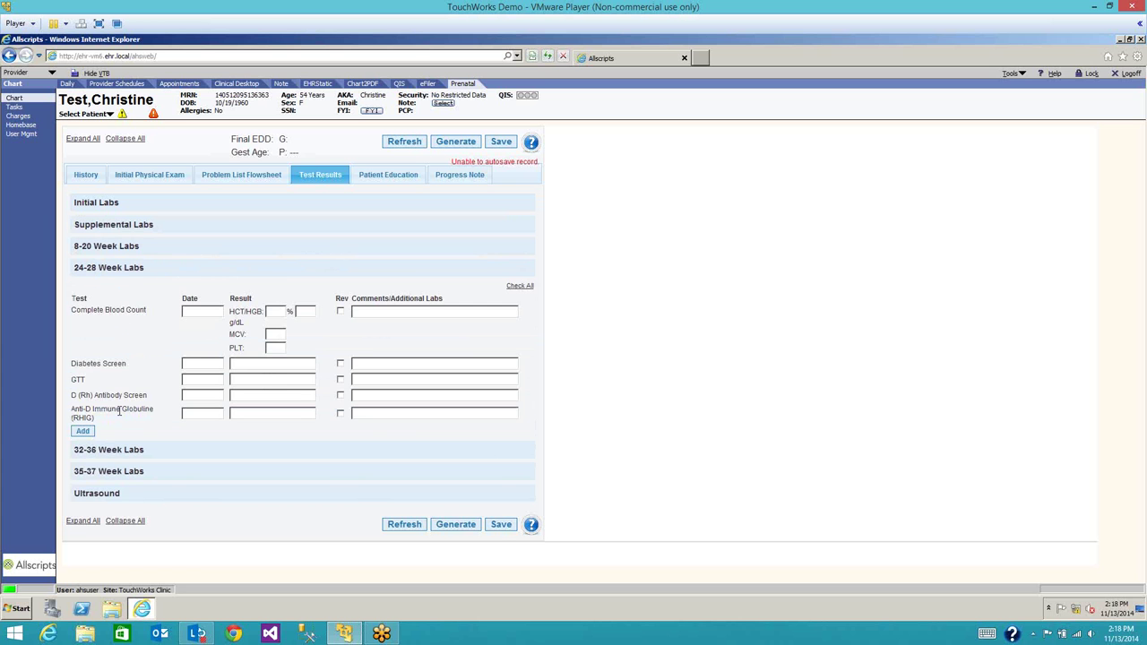
click(124, 270)
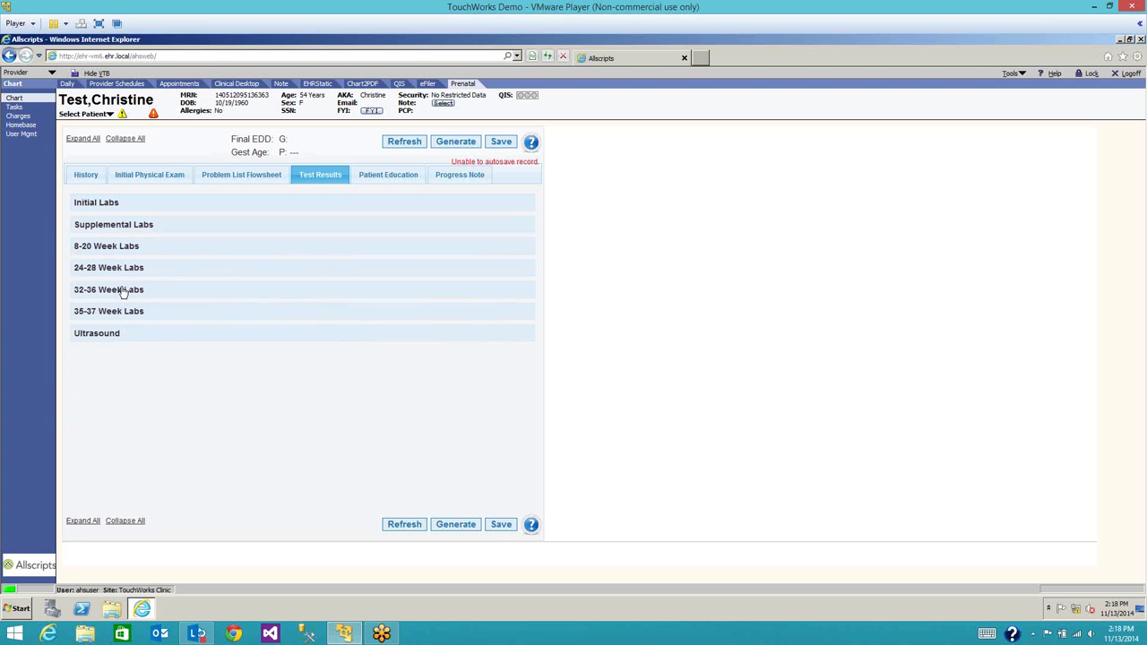
click(124, 291)
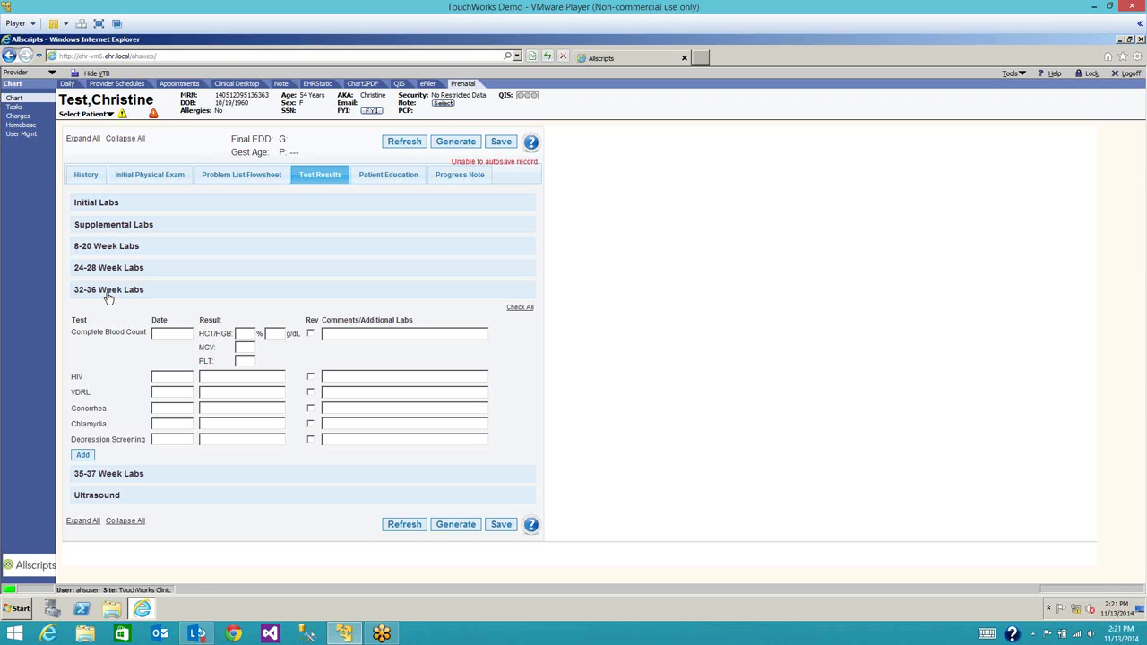
click(107, 296)
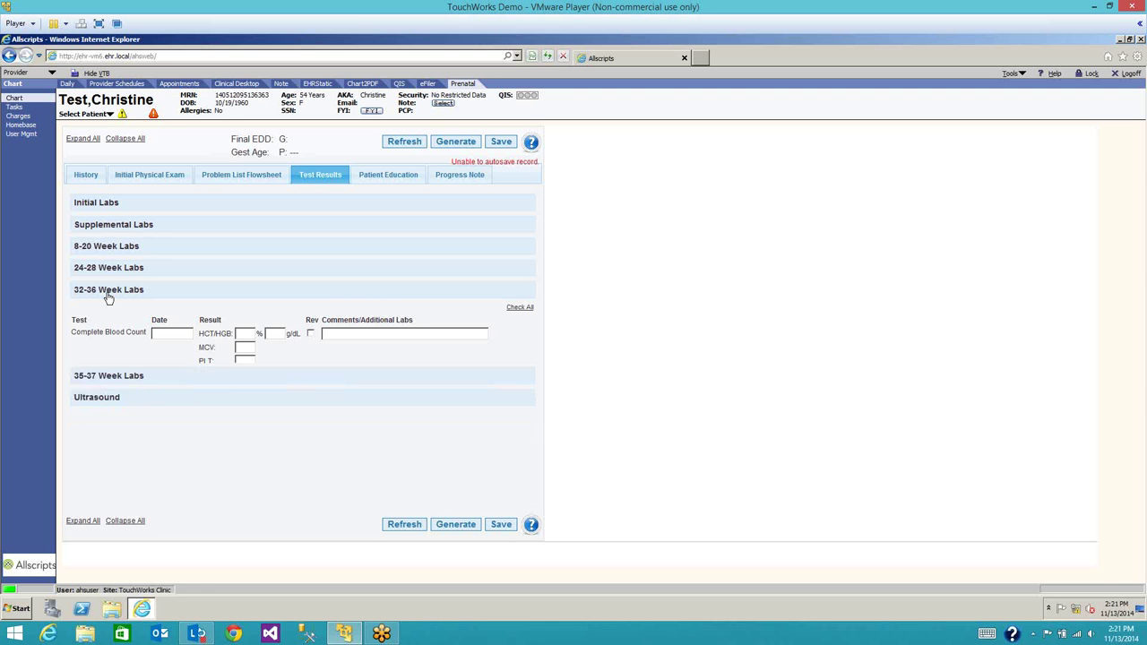
- Collapse all Patient Education sections, expand First Trimester and mark all its topics as completed
click(376, 178)
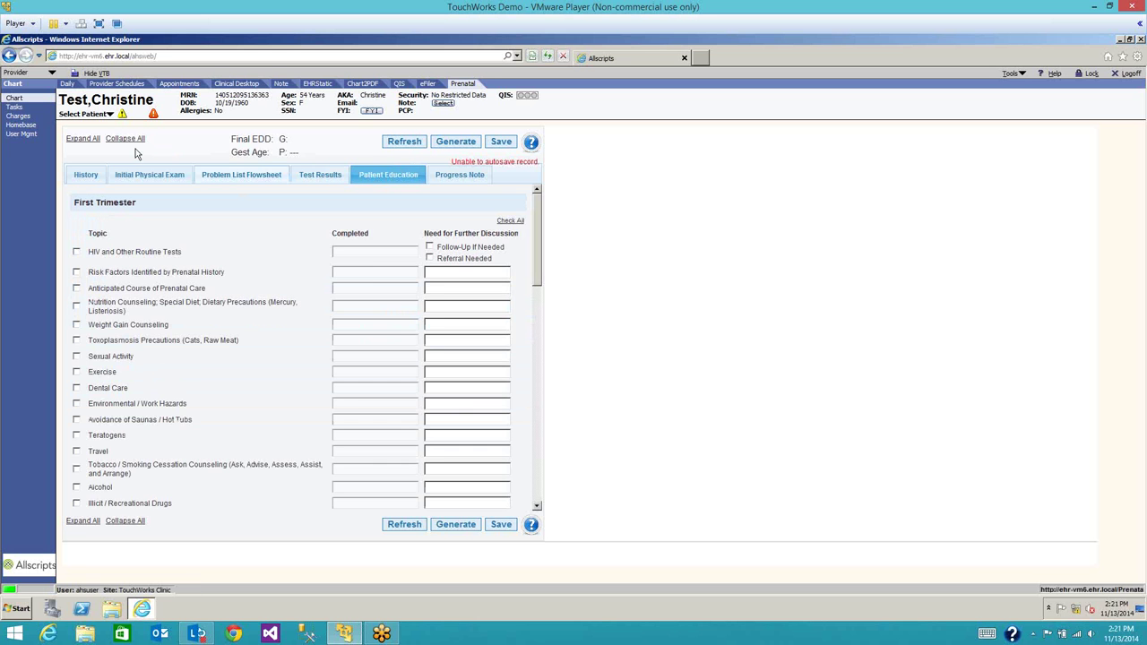
click(127, 139)
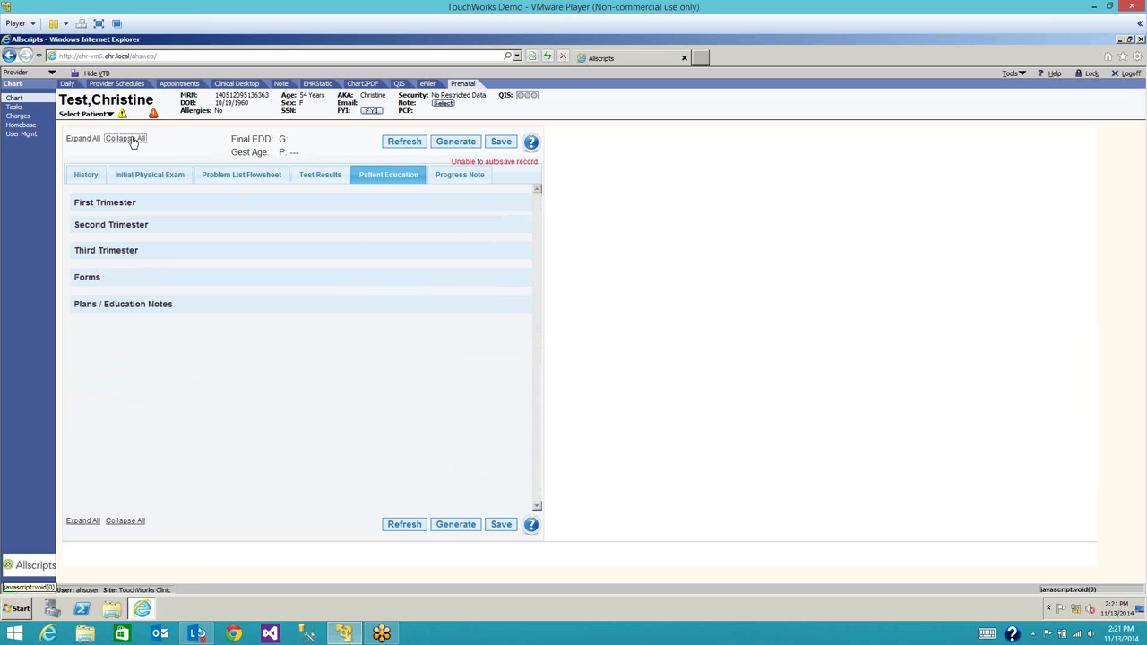
click(114, 202)
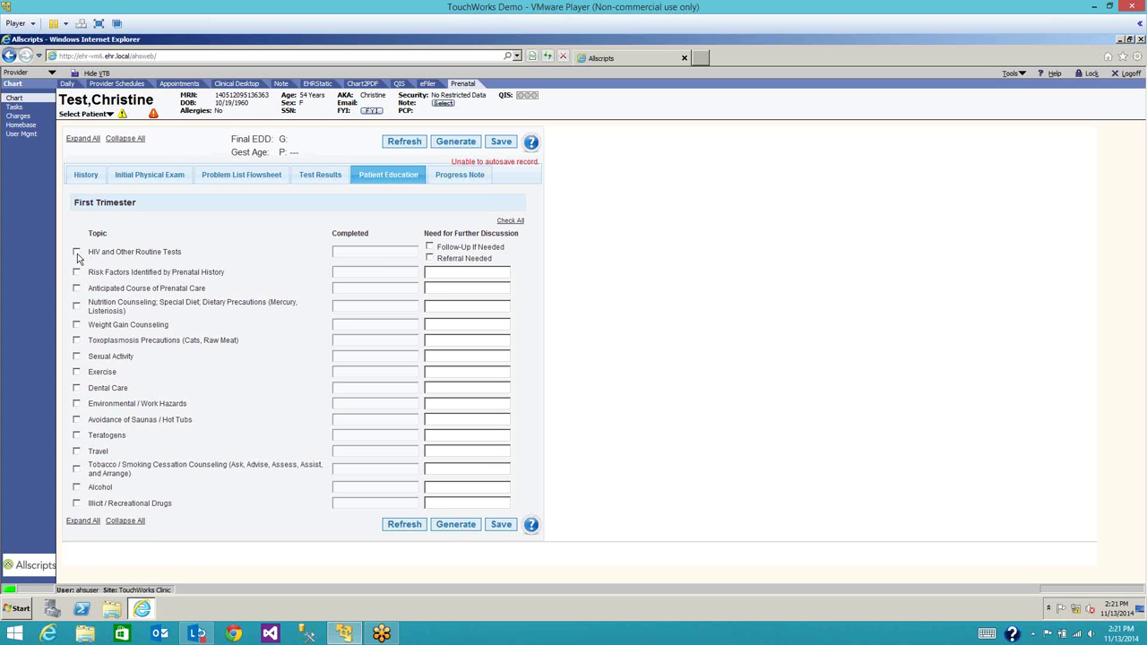
click(77, 253)
click(509, 221)
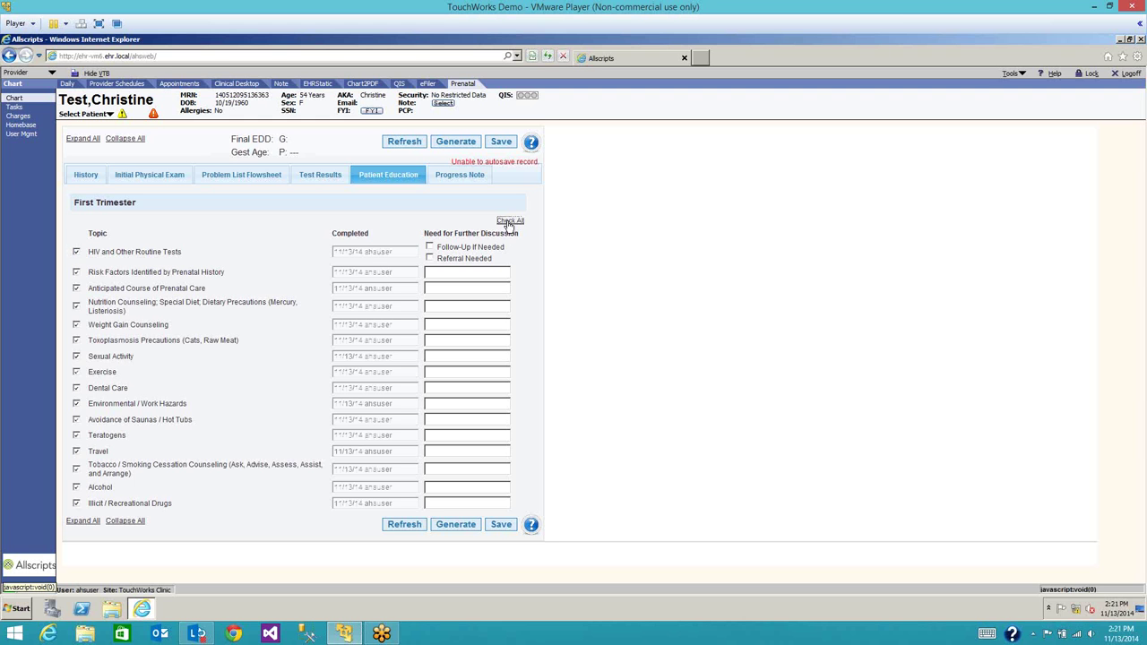
- Fill the Progress Note comment with many repetitions of "I can type a lot of stuff here...."
click(460, 178)
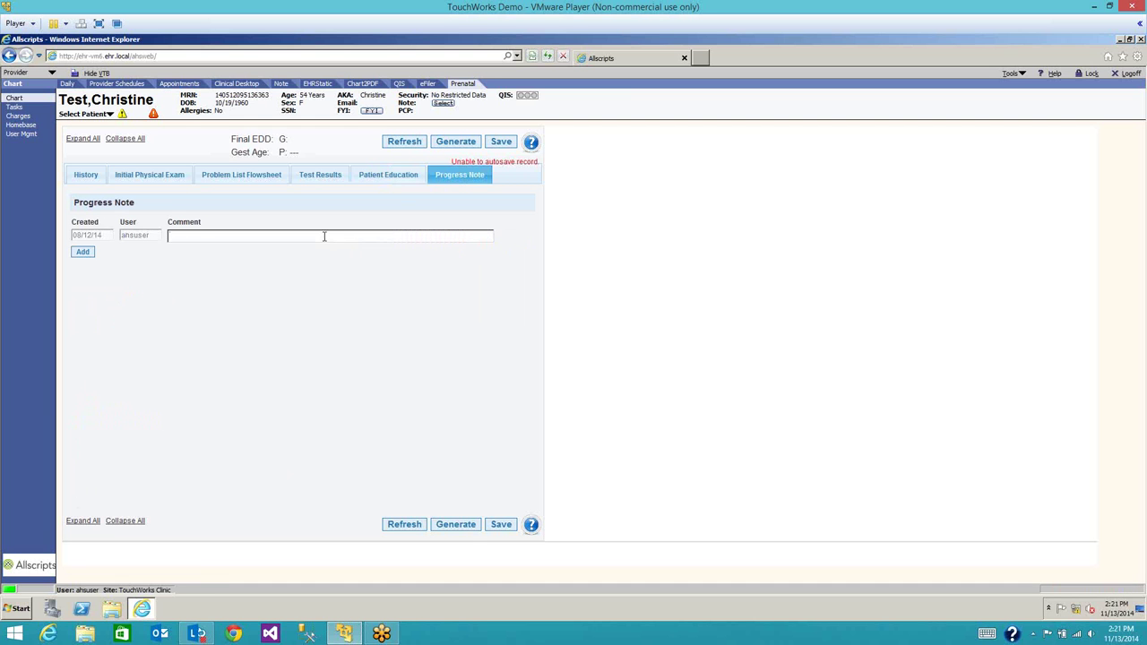
text(I can type a lot of stuff here....)
key(ctrl+a)
click(324, 236)
key(ctrl+v)
key(ctrl+v)
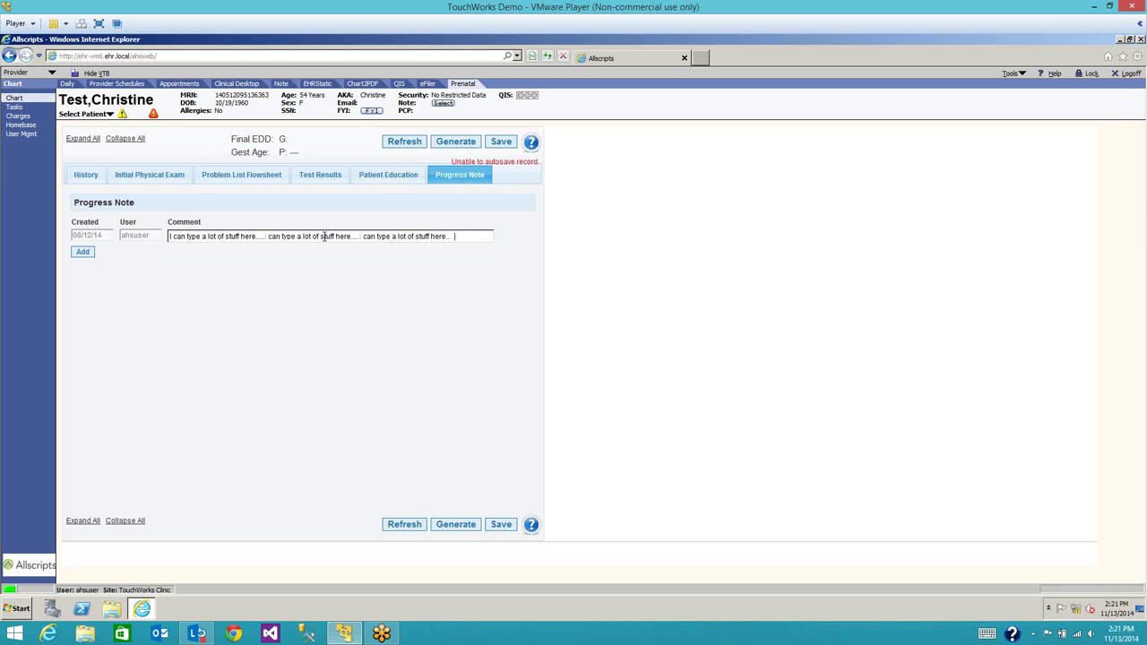
key(ctrl+v)
key(ctrl+v)
key(ctrl+v)
key(ctrl+v)
key(ctrl+v)
key(ctrl+v)
key(ctrl+v)
key(ctrl+v)
key(ctrl+v)
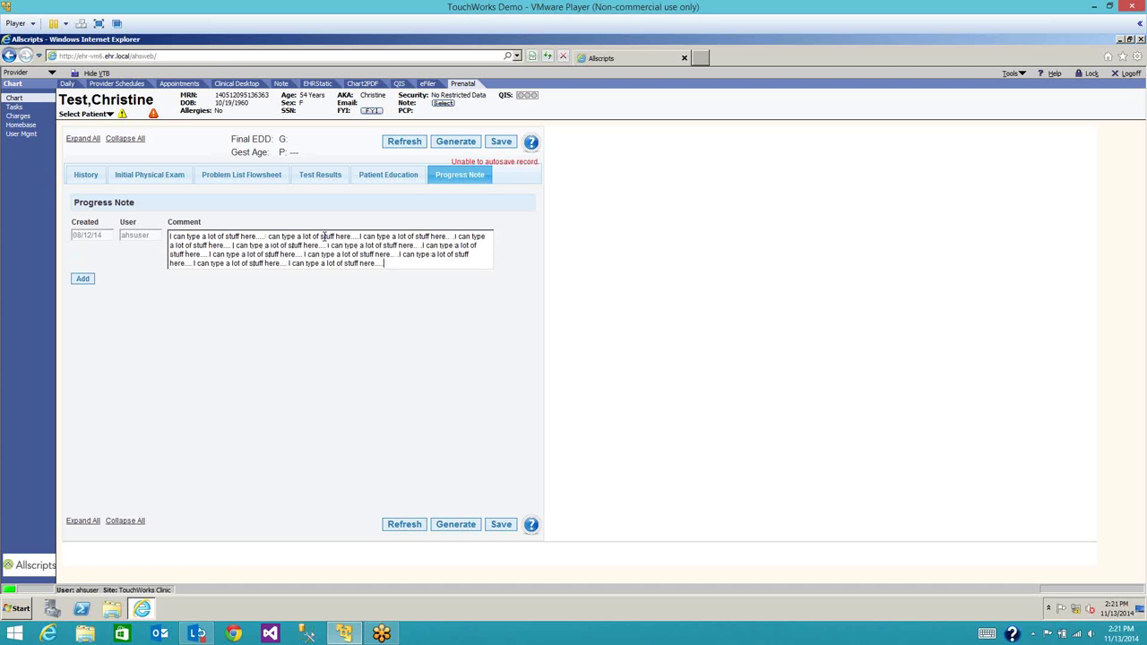
key(ctrl+a)
key(ctrl+v)
key(ctrl+v)
key(ctrl+v)
key(ctrl+v)
key(ctrl+v)
key(ctrl+v)
key(ctrl+v)
key(ctrl+v)
key(ctrl+v)
key(ctrl+v)
key(ctrl+v)
key(ctrl+v)
key(ctrl+v)
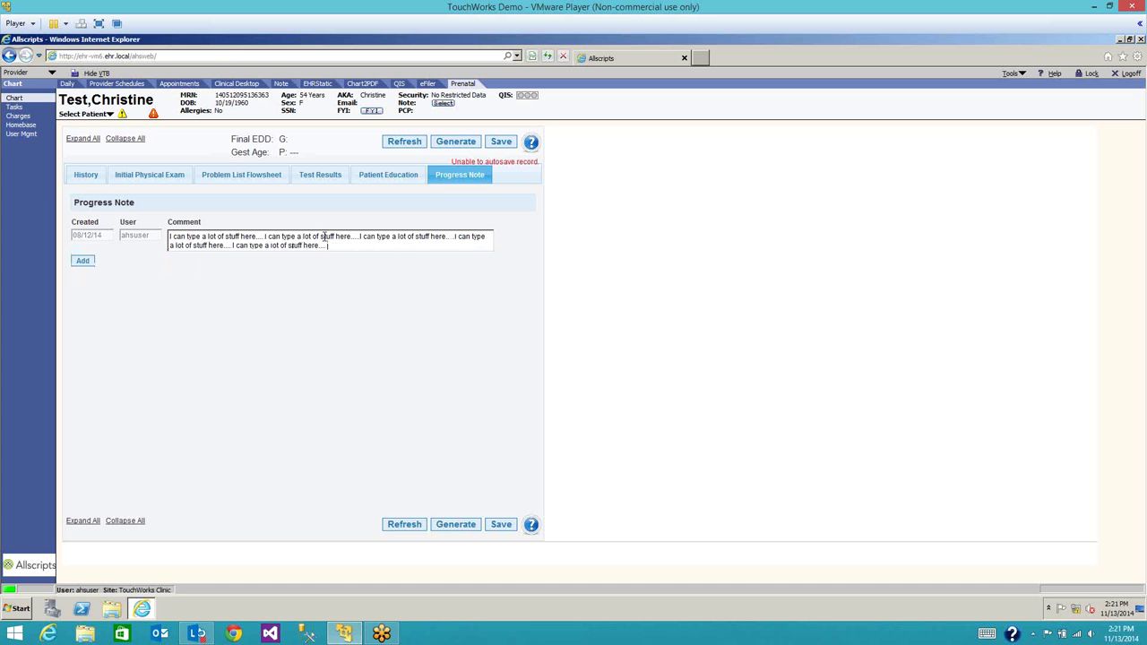
key(ctrl+v)
key(ctrl+v)
key(ctrl+v)
key(ctrl+v)
key(ctrl+v)
key(ctrl+v)
key(ctrl+v)
key(ctrl+v)
key(ctrl+v)
key(ctrl+v)
key(ctrl+v)
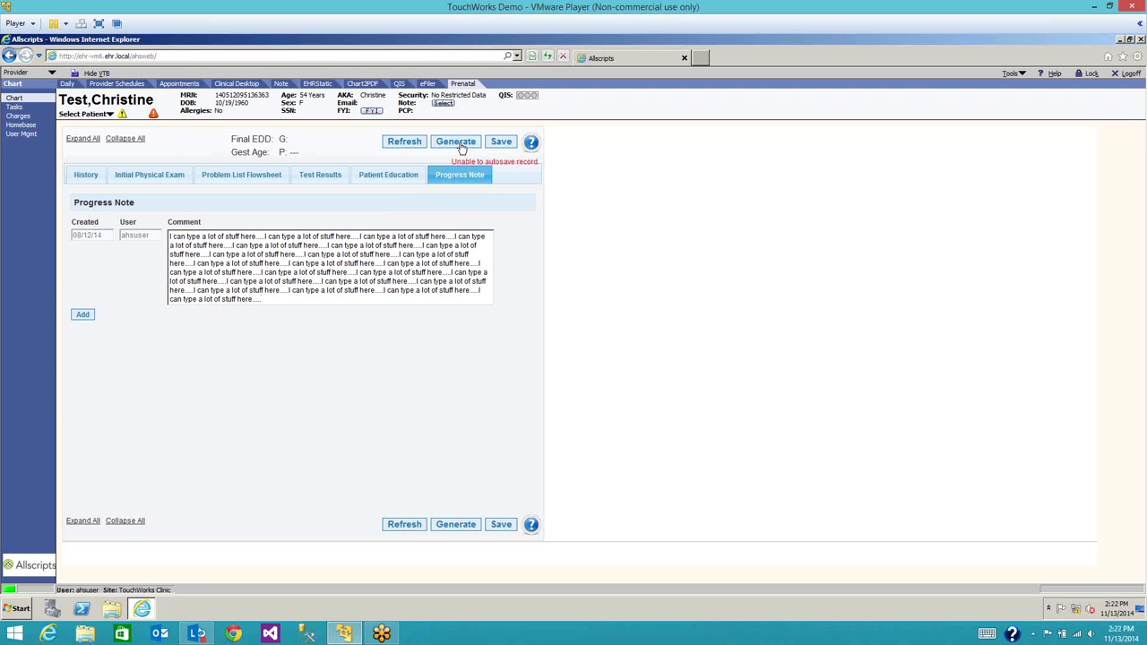
- Generate the ACOG document and view the ACOGPDF item from the patient's chart on the Clinical Desktop, closing the viewer when done
click(457, 144)
click(251, 85)
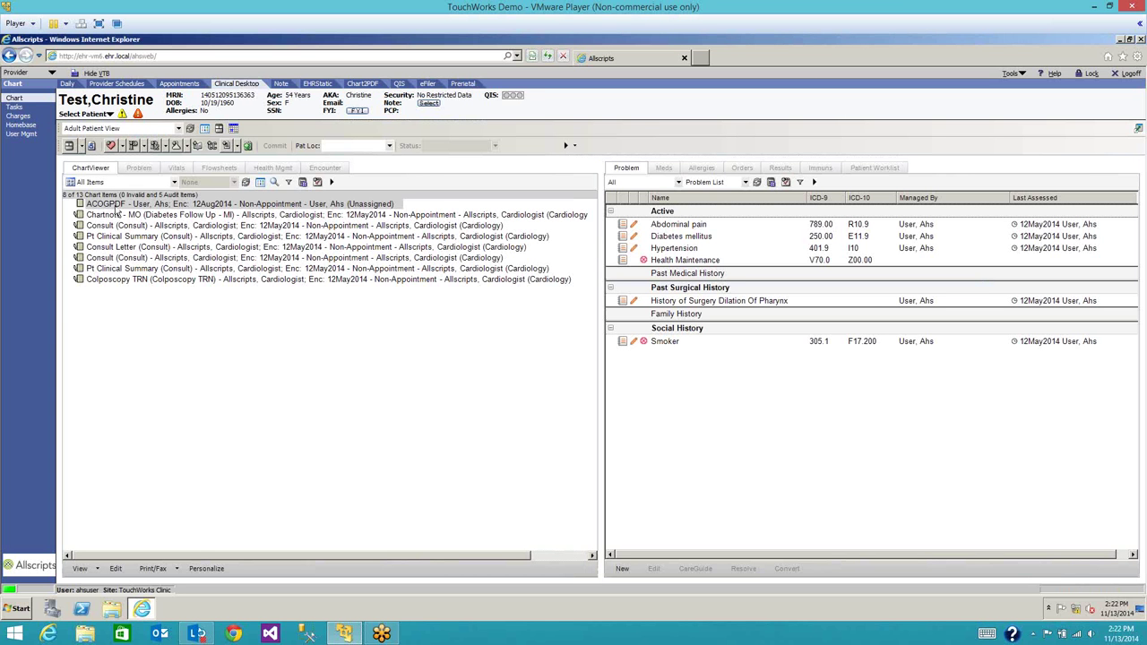
click(116, 205)
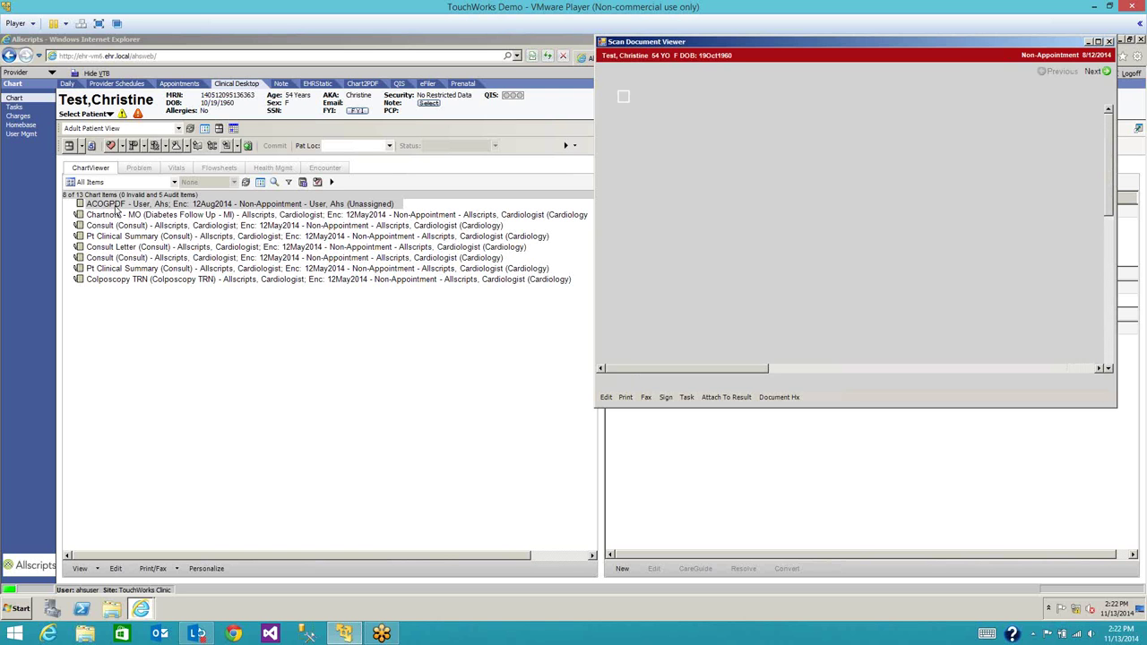
click(1110, 42)
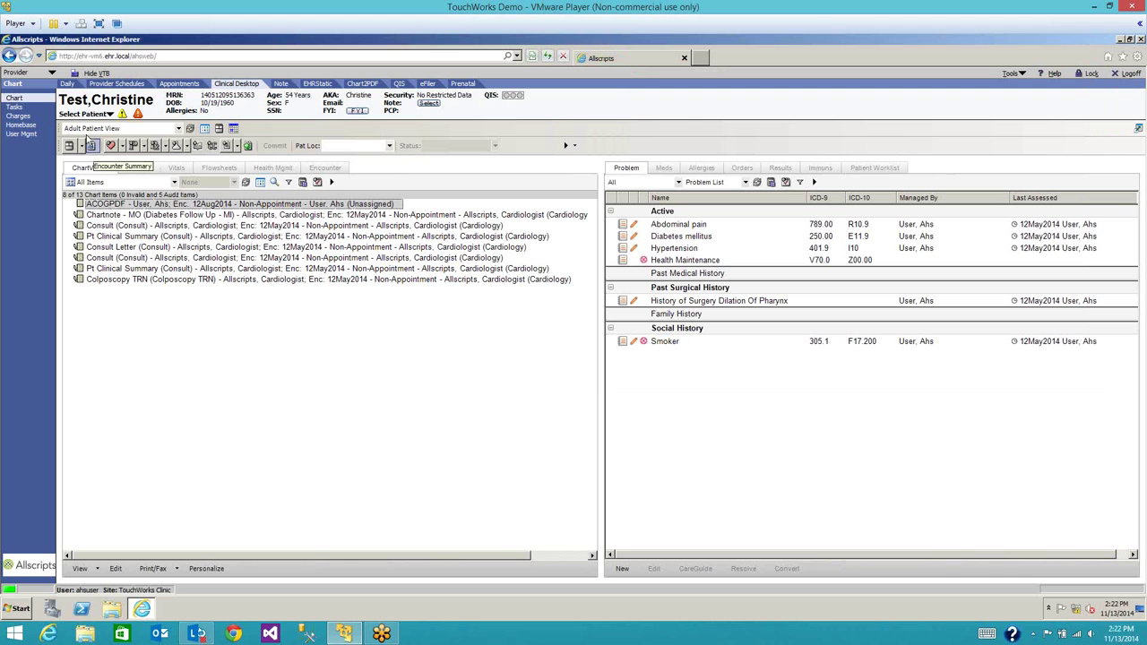
- Reopen the patient's existing ACOG record from the Prenatal page and save it
click(464, 85)
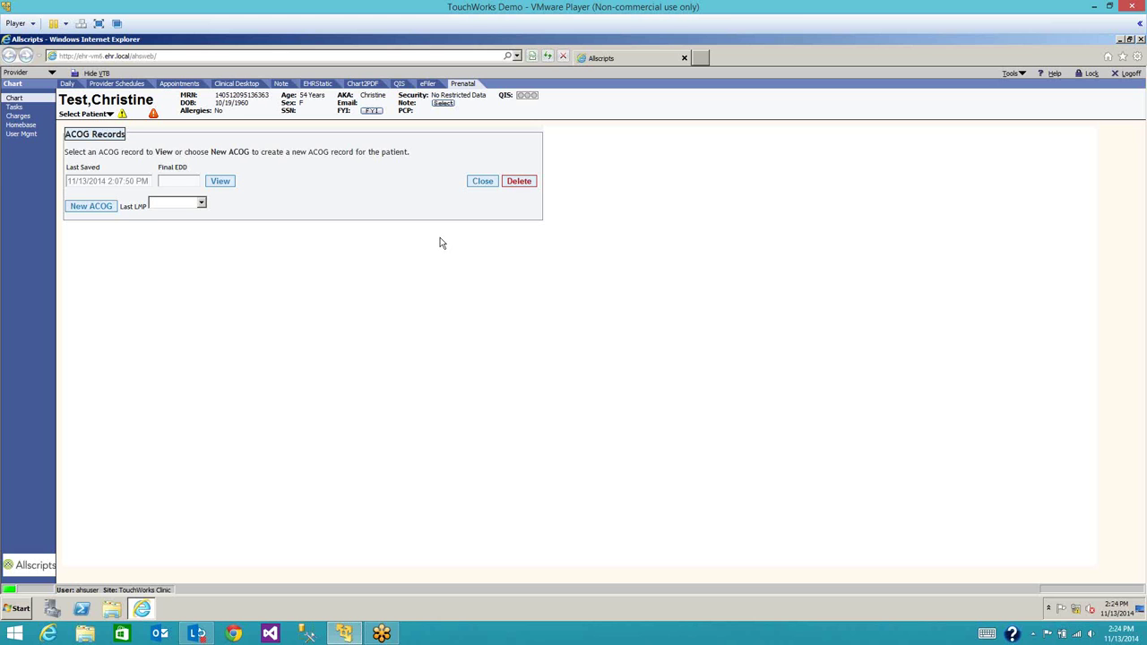
click(225, 183)
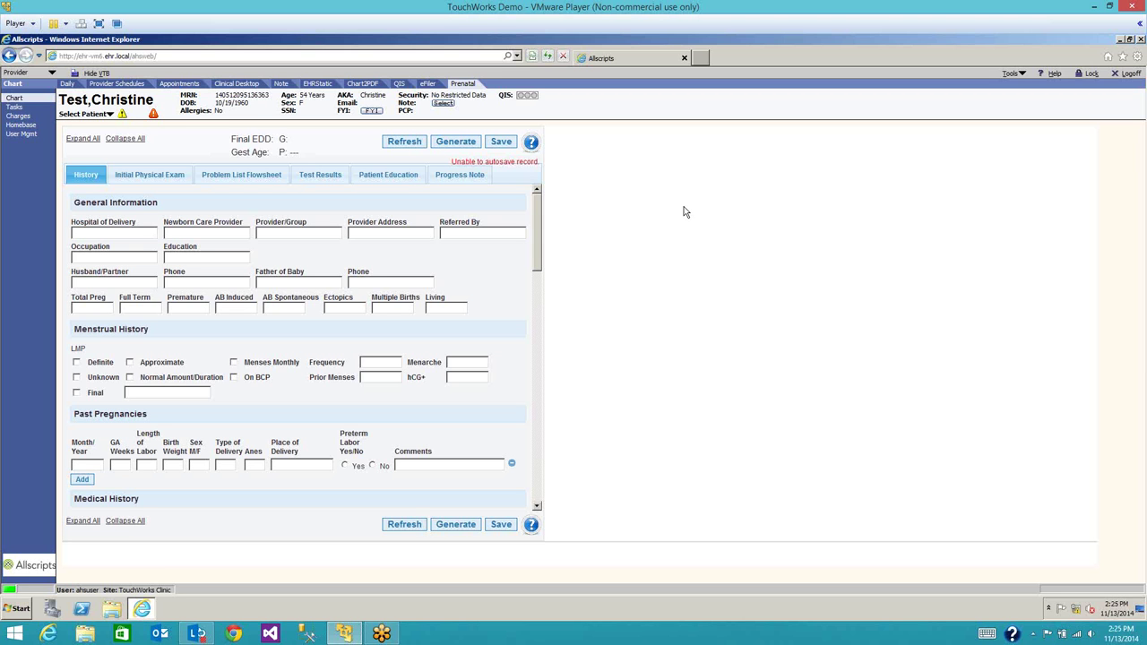
click(505, 147)
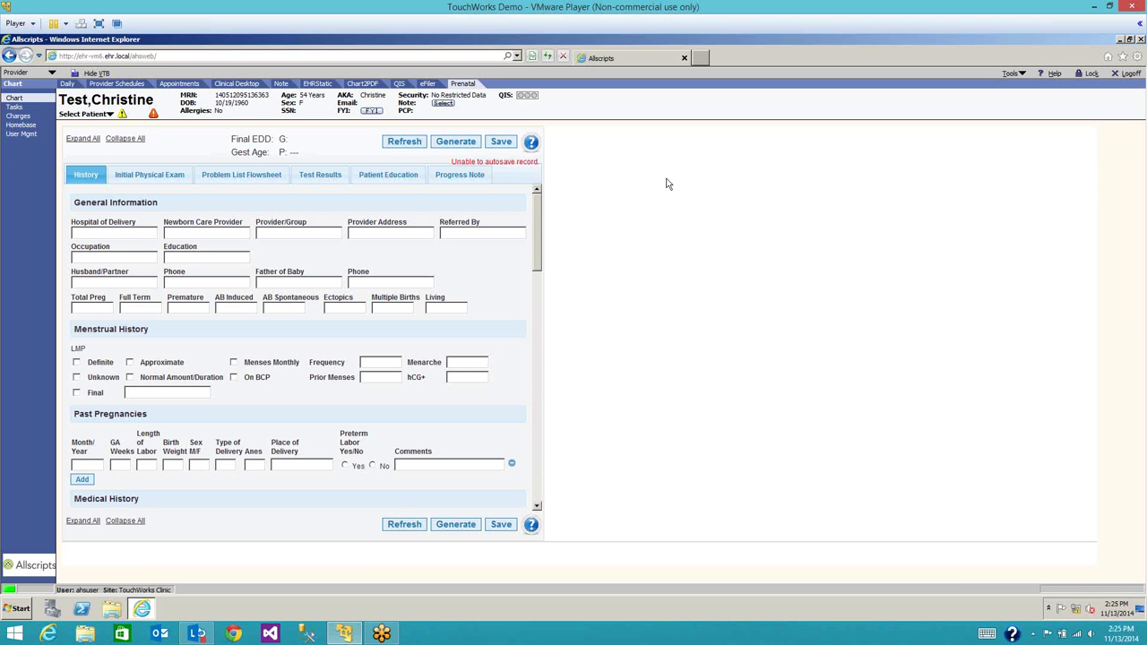